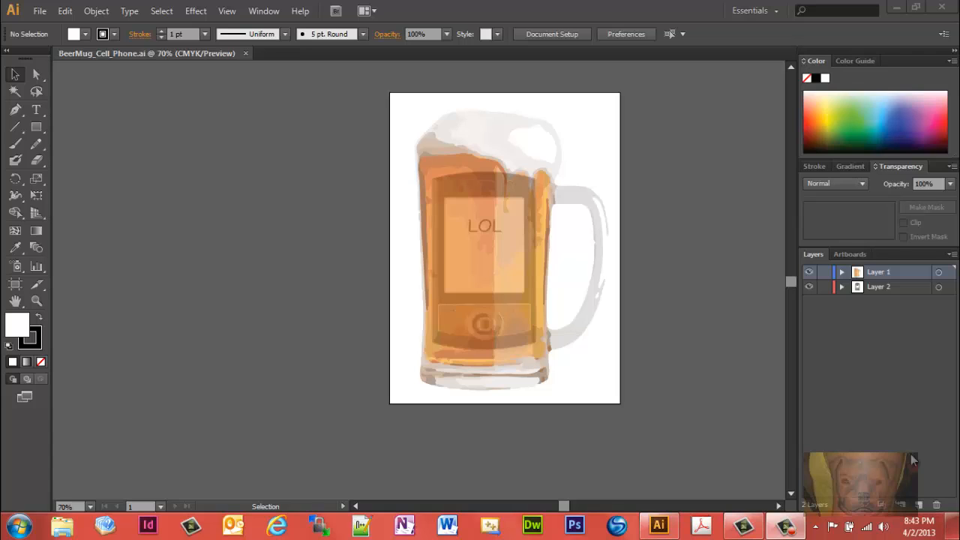
Step: Create a new one-artboard A4 portrait document in CMYK colour mode
click(41, 13)
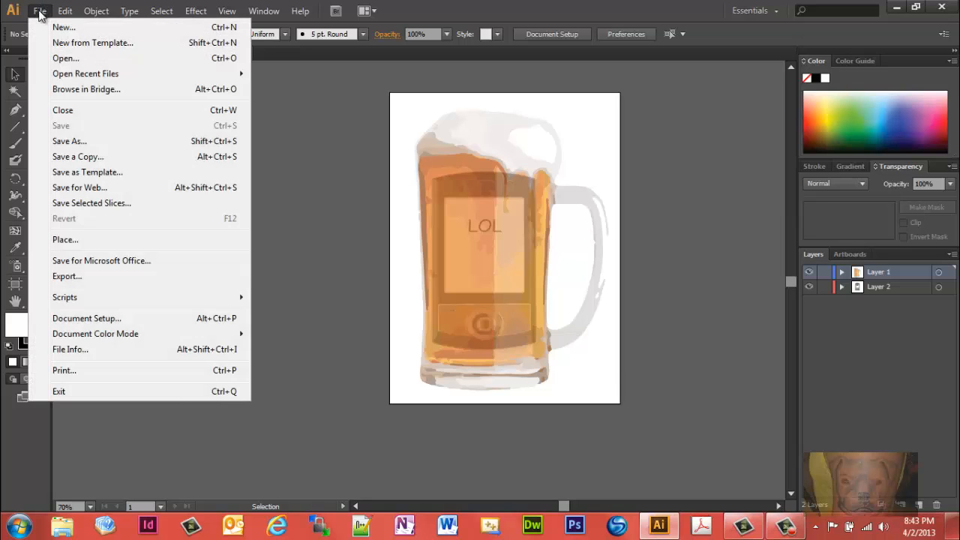
click(64, 26)
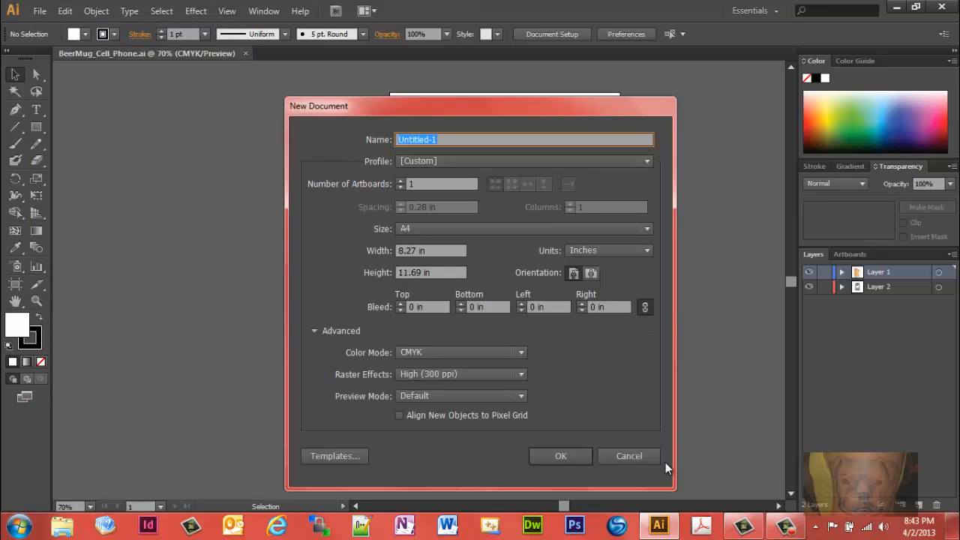
click(565, 456)
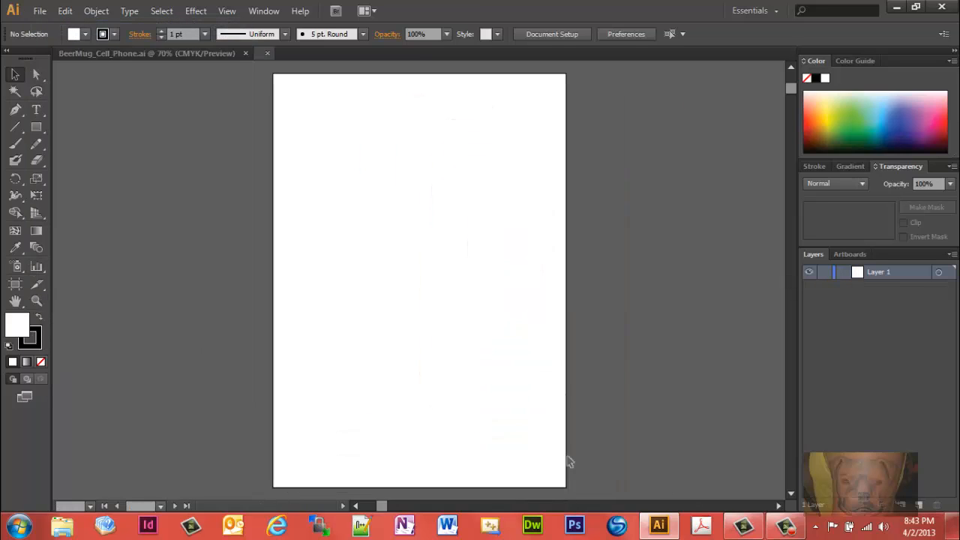
Step: Place the image beer-mug.jpg from the My Pictures folder on the blank artboard
click(41, 11)
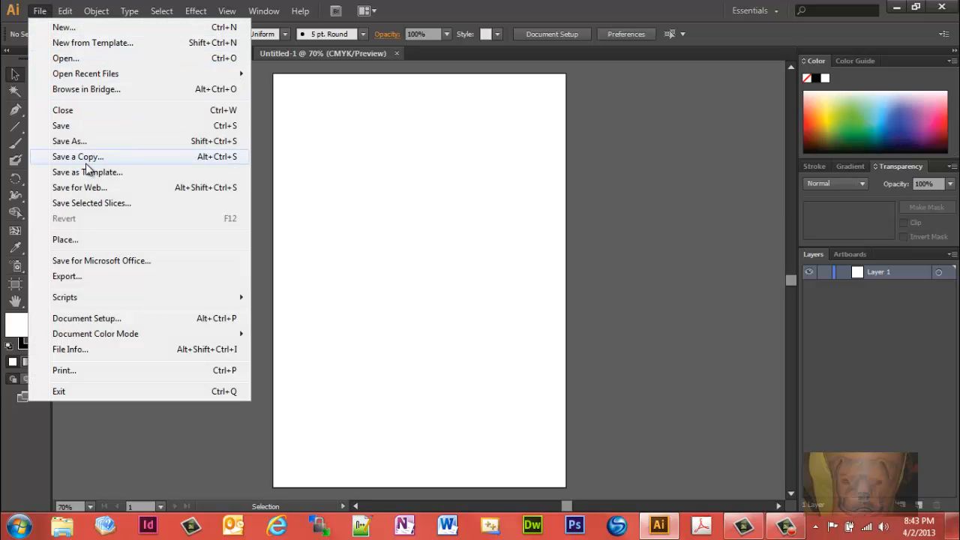
click(86, 240)
click(291, 35)
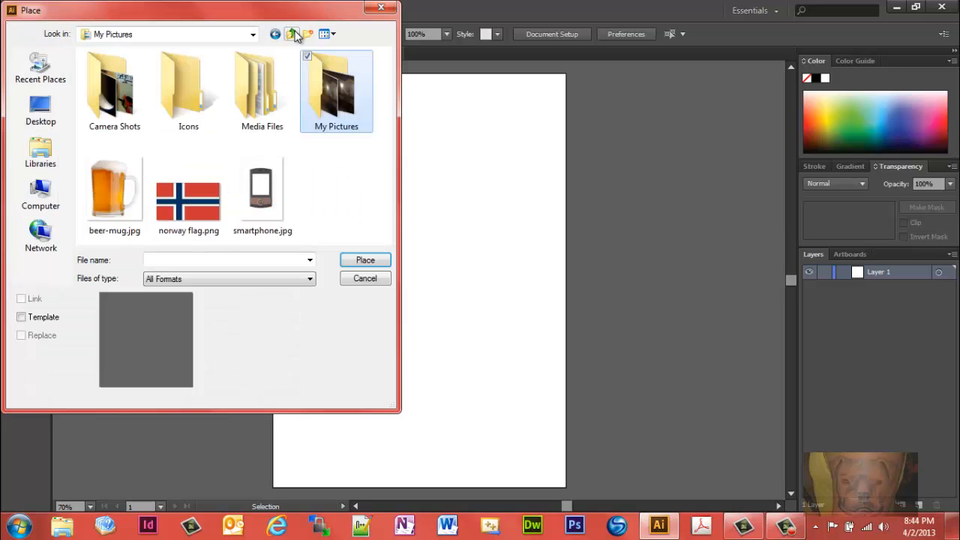
double_click(114, 194)
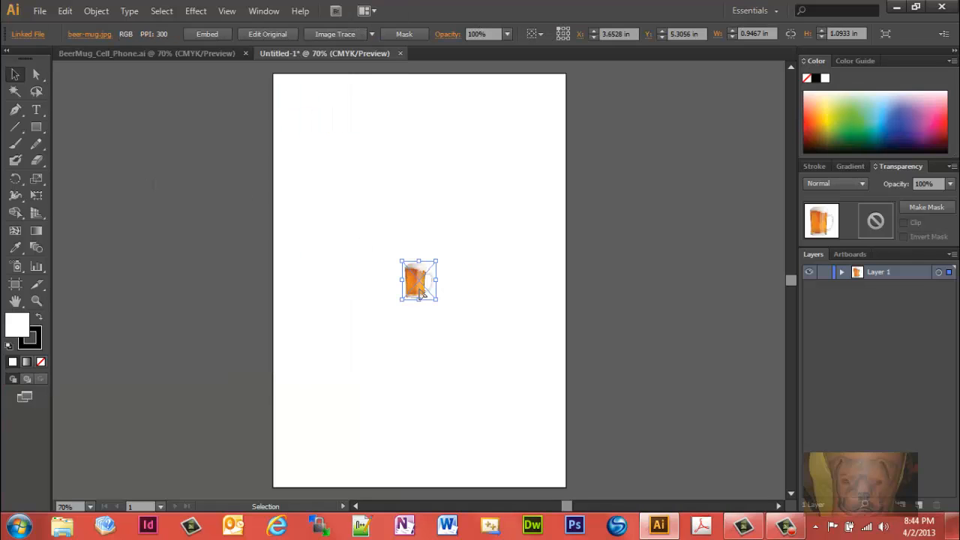
Step: Image-trace the placed beer mug with the 16 Colors preset and expand the tracing into paths
click(372, 34)
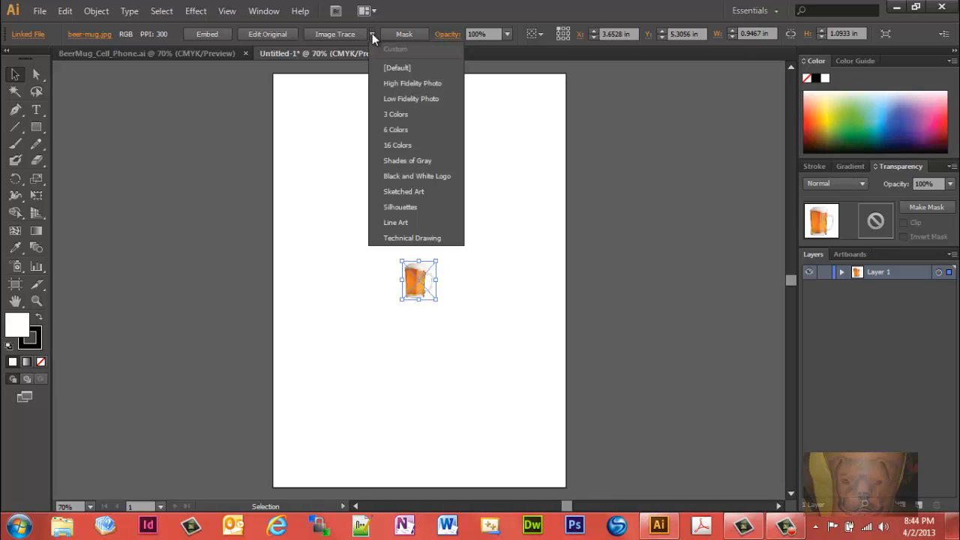
click(404, 146)
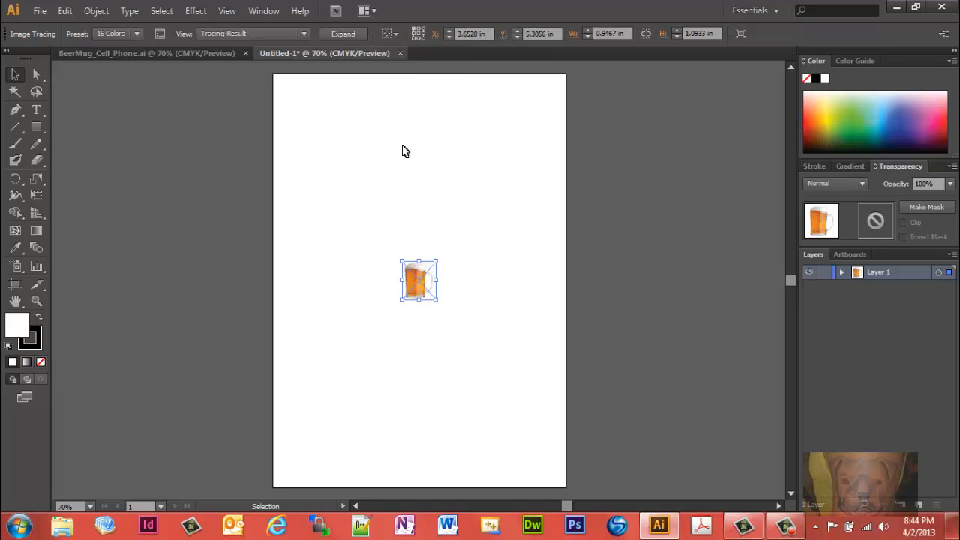
click(343, 34)
click(342, 34)
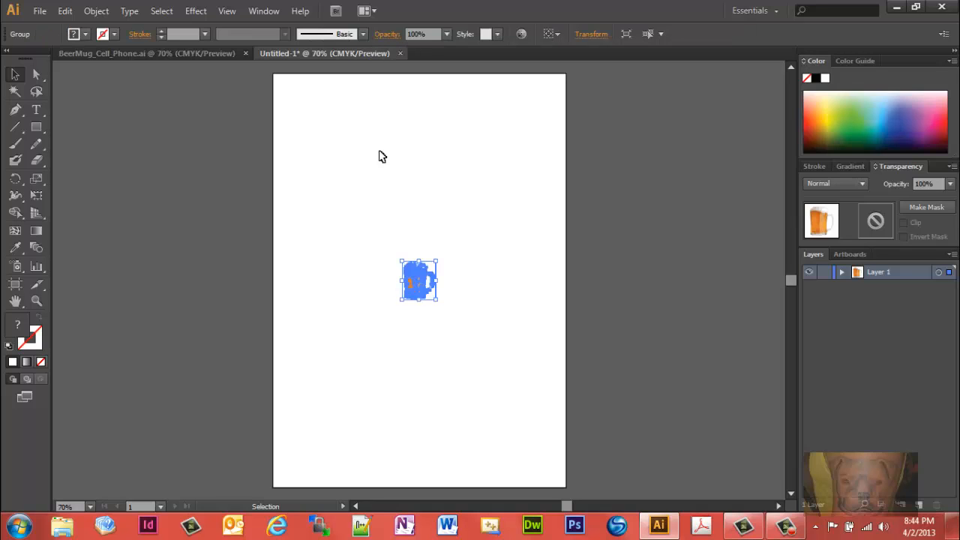
Step: Enlarge the traced beer mug from its lower corner until it fills much of the artboard, and deselect it
click(414, 209)
click(425, 296)
drag(439, 301, 532, 438)
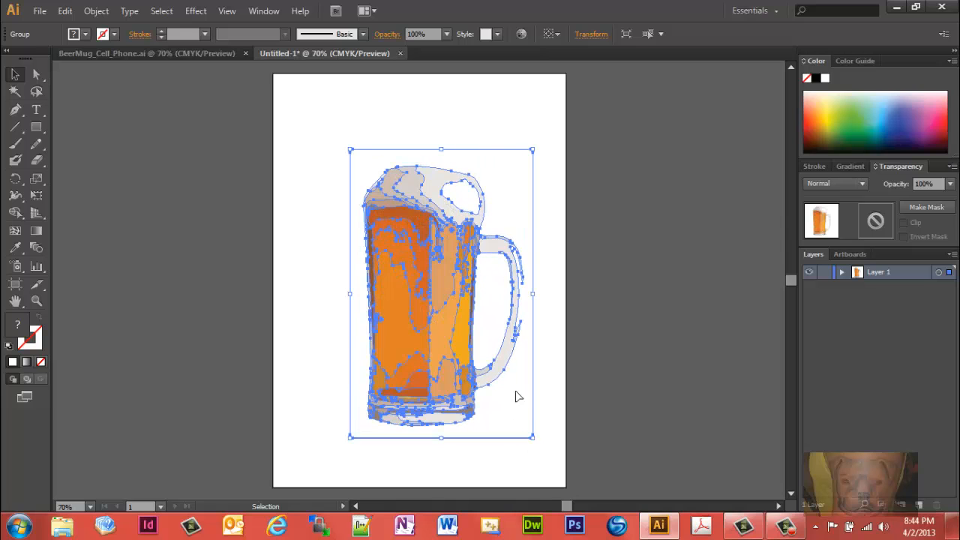
click(450, 103)
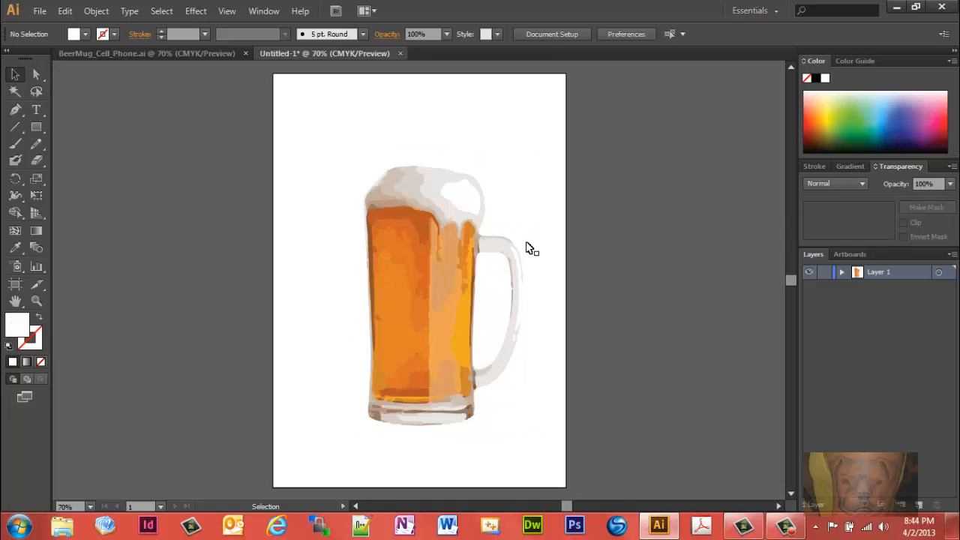
Step: Set the beer mug group's opacity to 70% and deselect it
click(424, 240)
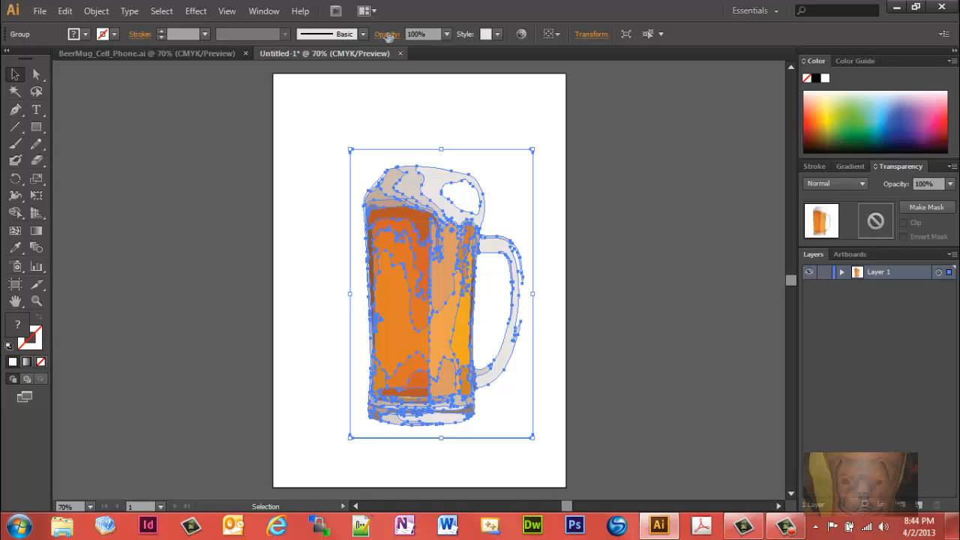
click(429, 34)
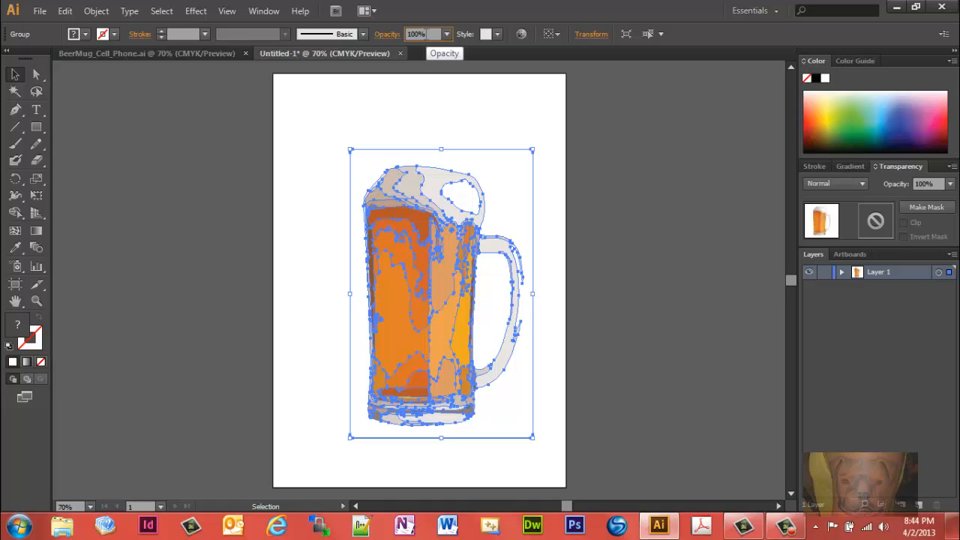
drag(427, 35, 406, 35)
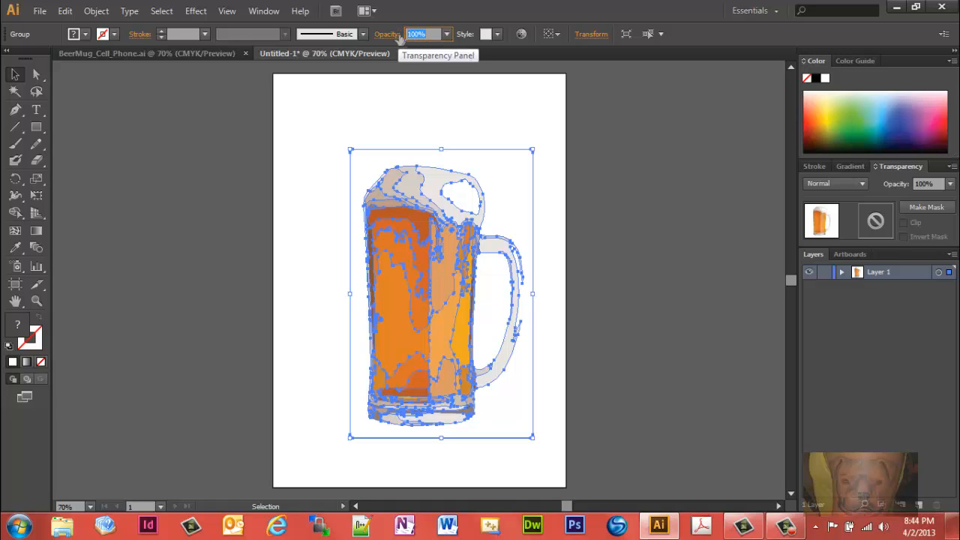
text(70)
key(Return)
click(466, 122)
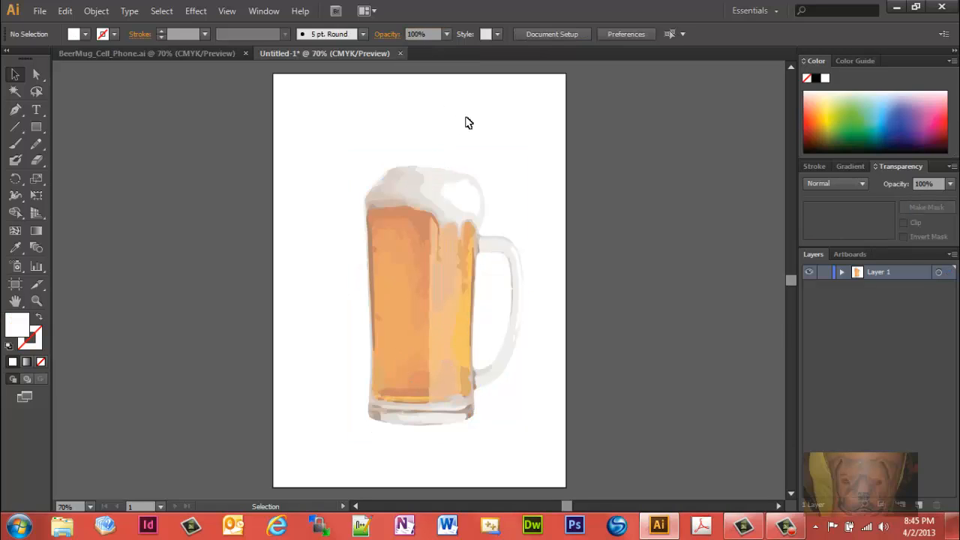
Step: Add a new layer beneath the beer mug's Layer 1 and hide Layer 1
click(919, 505)
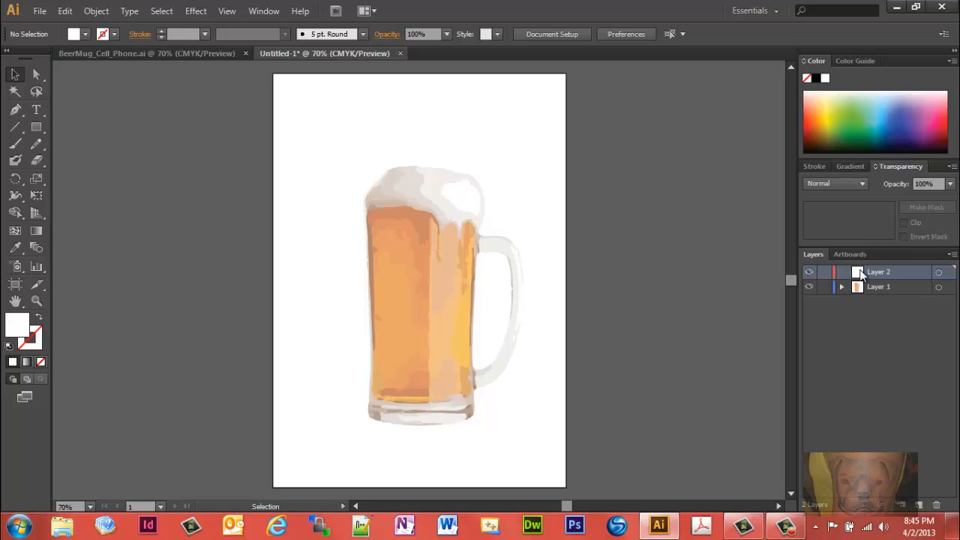
drag(860, 272, 860, 304)
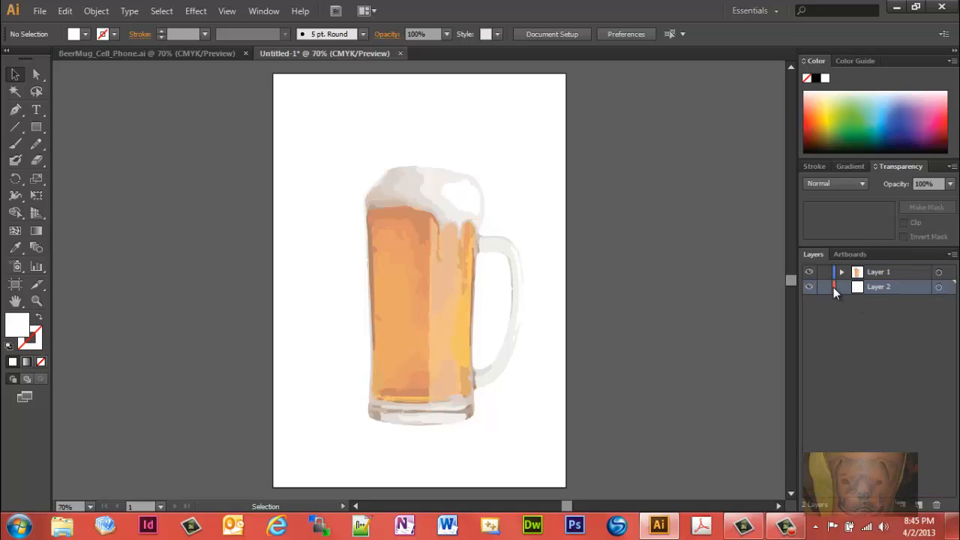
click(849, 293)
click(813, 272)
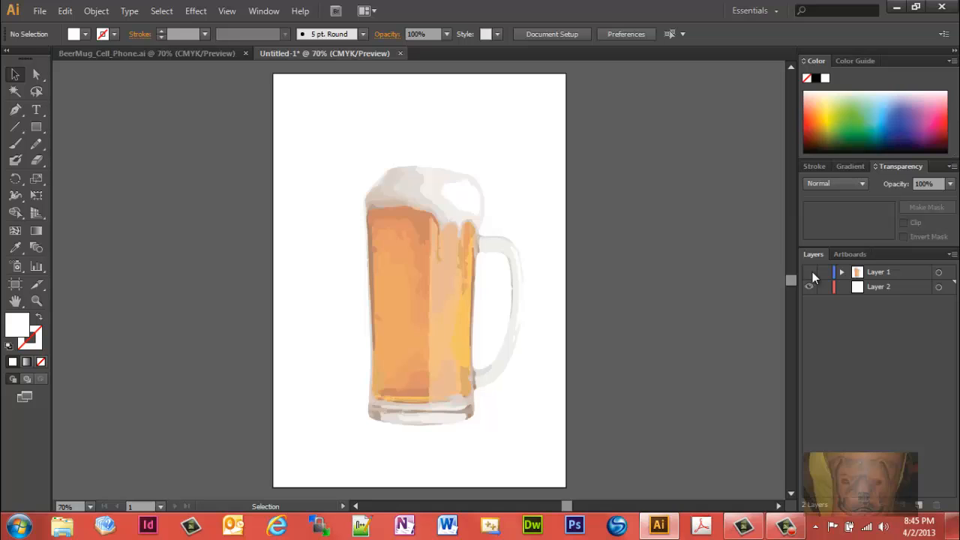
Step: Place the image smartphone.jpg from My Pictures on the new, empty Layer 2
click(39, 11)
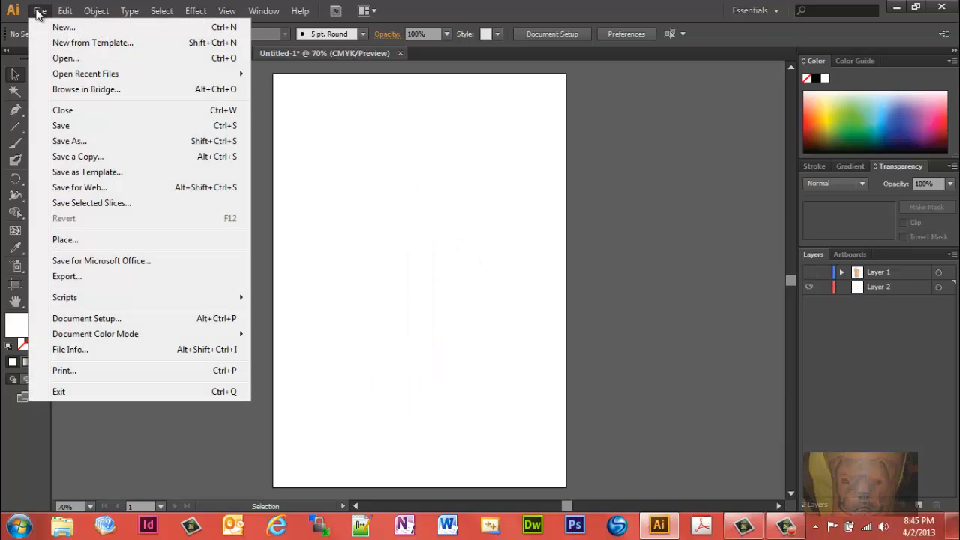
click(77, 240)
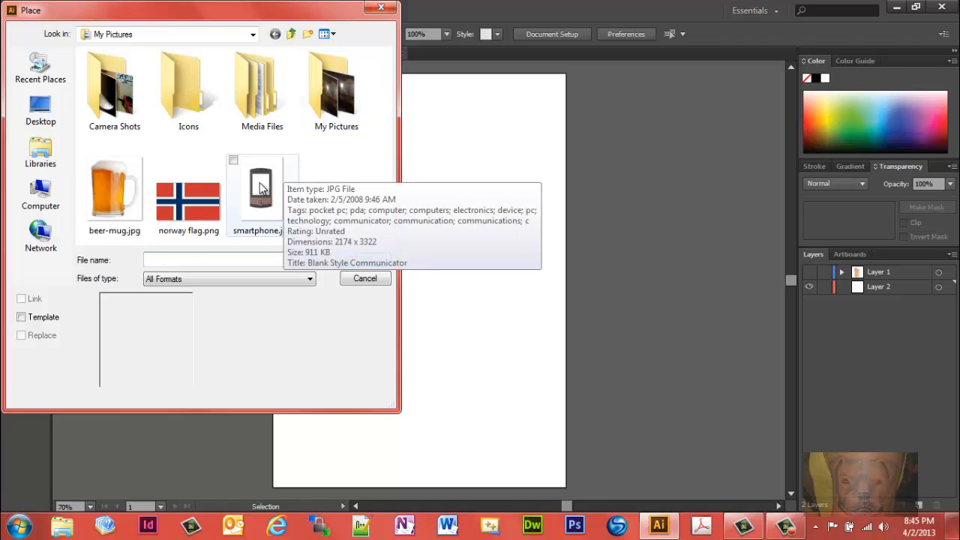
double_click(260, 187)
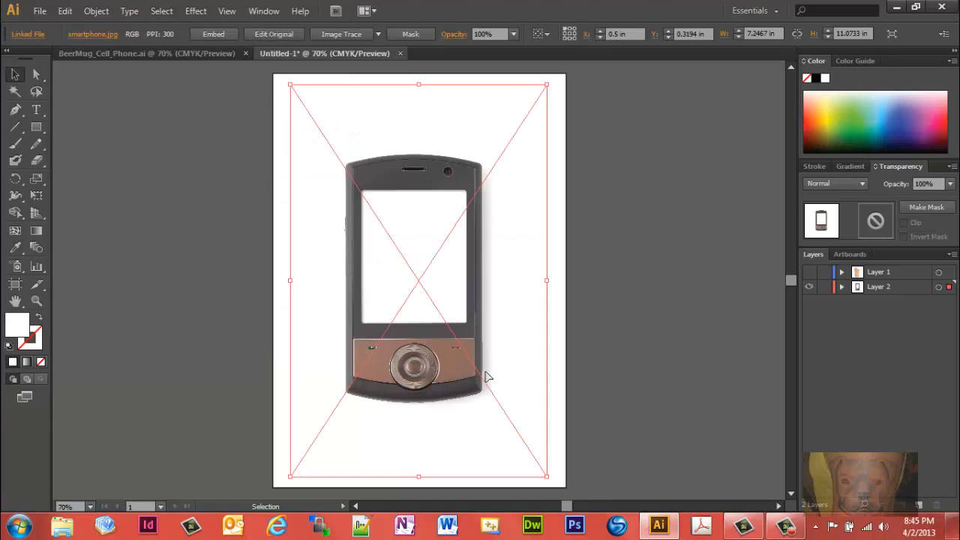
click(378, 35)
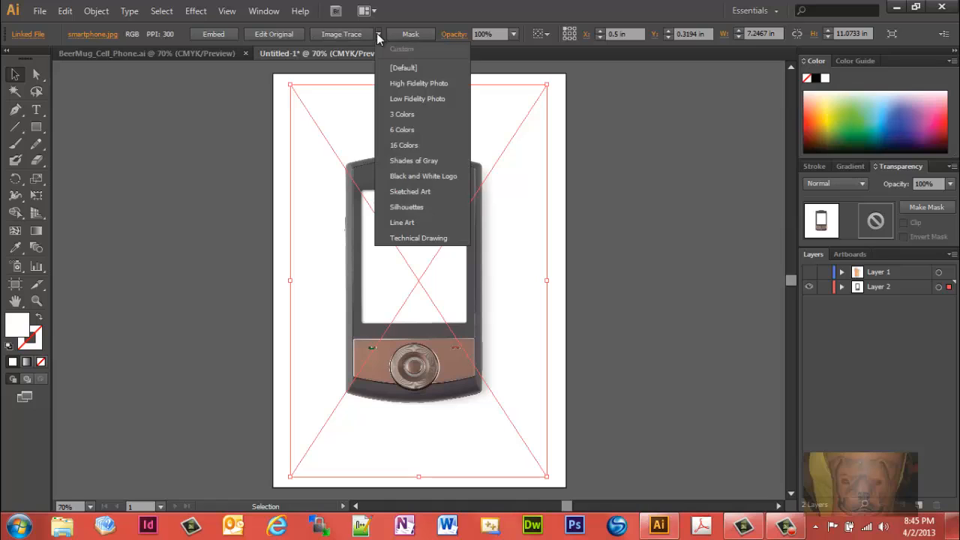
click(394, 147)
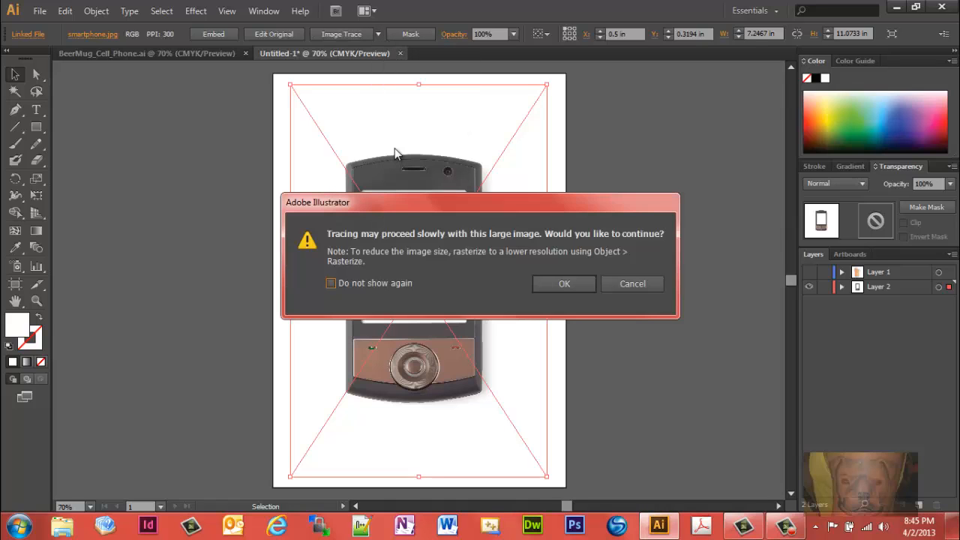
click(622, 282)
Step: Image-trace the smartphone with the 6 Colors preset, accepting the large-image tracing, and expand the result into paths
click(378, 34)
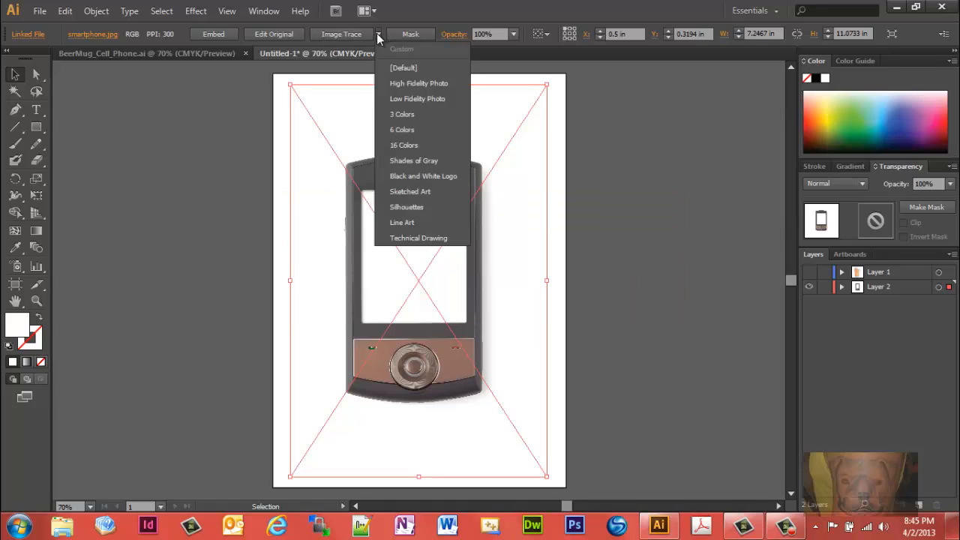
click(390, 132)
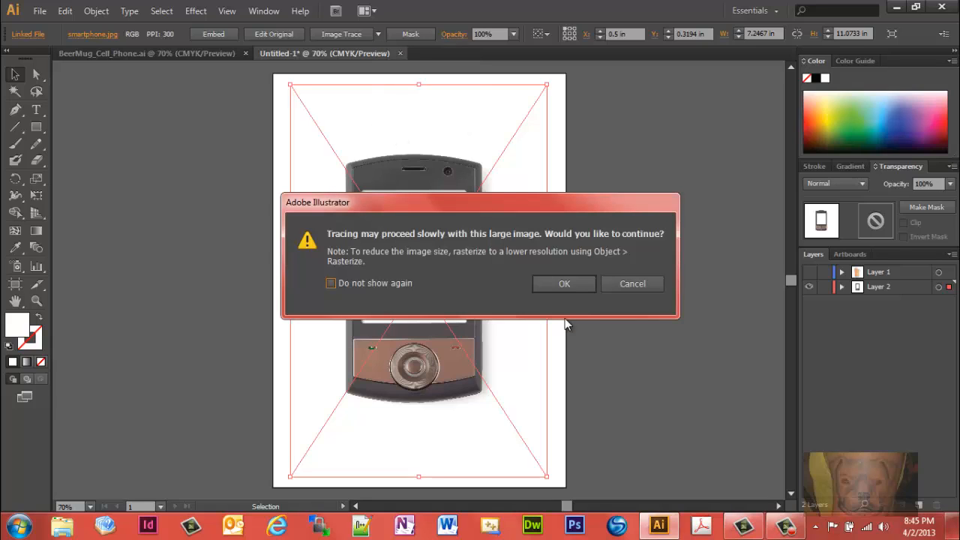
click(564, 284)
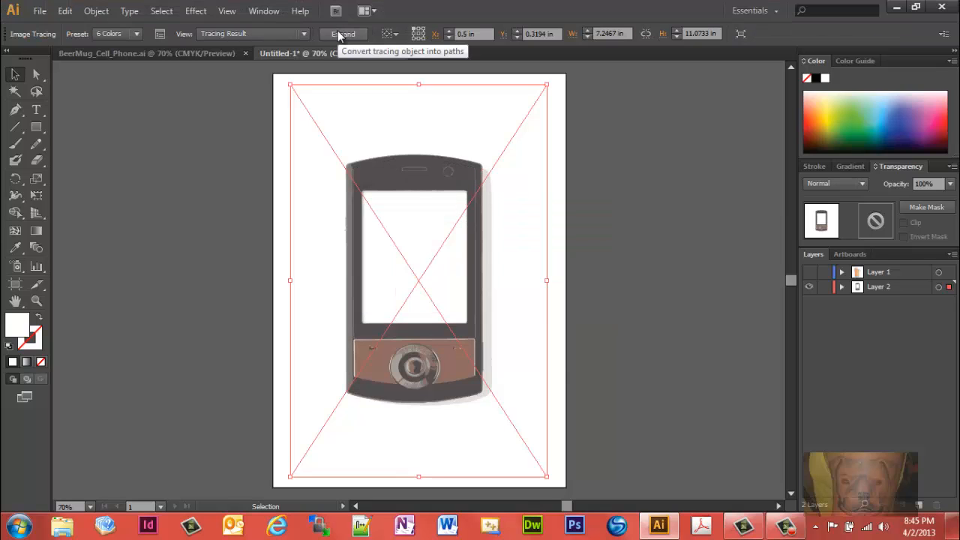
click(342, 35)
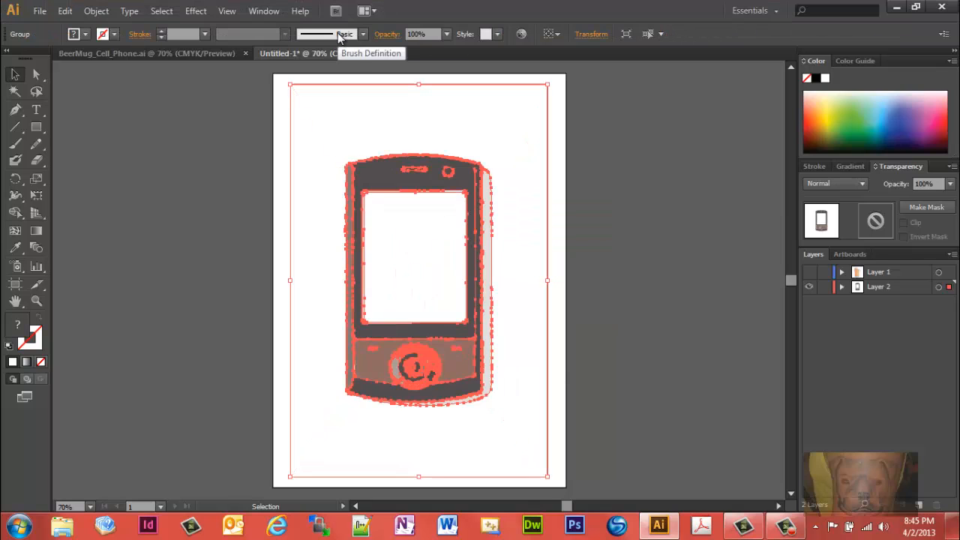
Step: Scale the traced smartphone down slightly and reposition it near the centre of the artboard
click(542, 483)
click(488, 444)
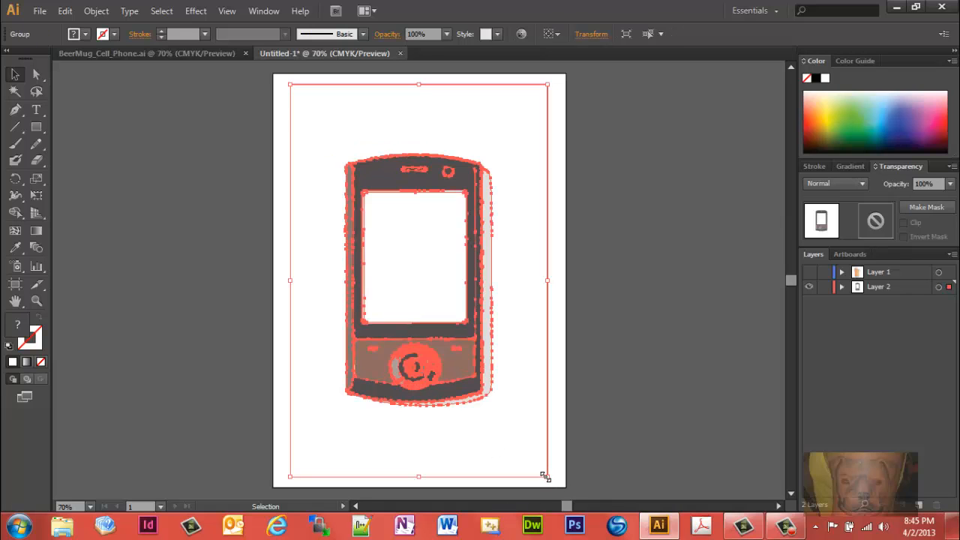
drag(544, 476, 514, 411)
drag(418, 275, 433, 300)
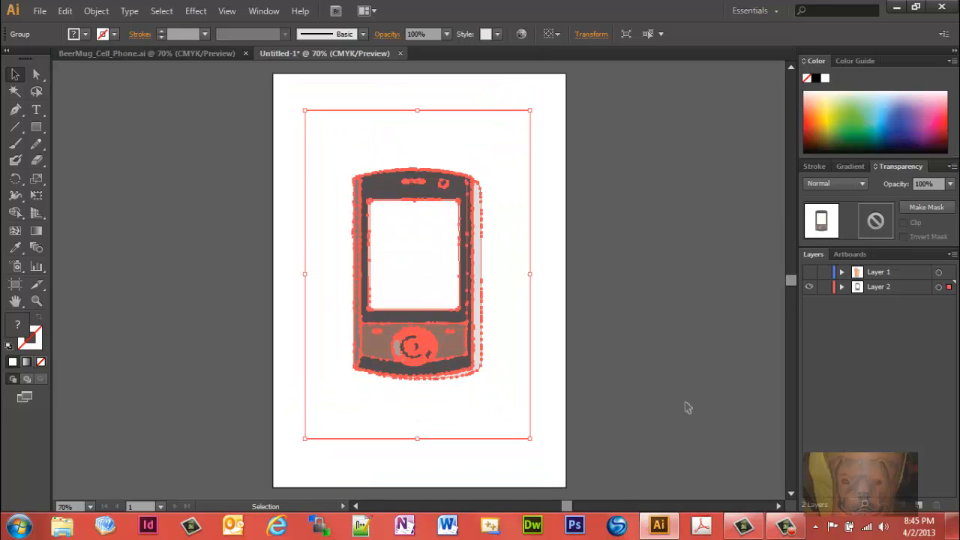
Step: With Layer 1 shown and Layer 2 hidden, enlarge the beer mug and shift it toward the artboard's upper left
click(808, 271)
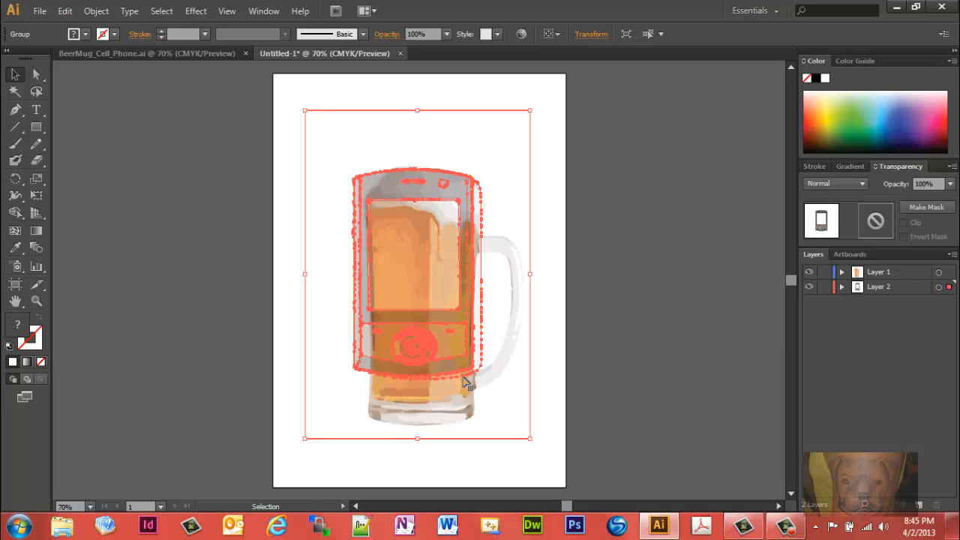
click(809, 289)
click(504, 345)
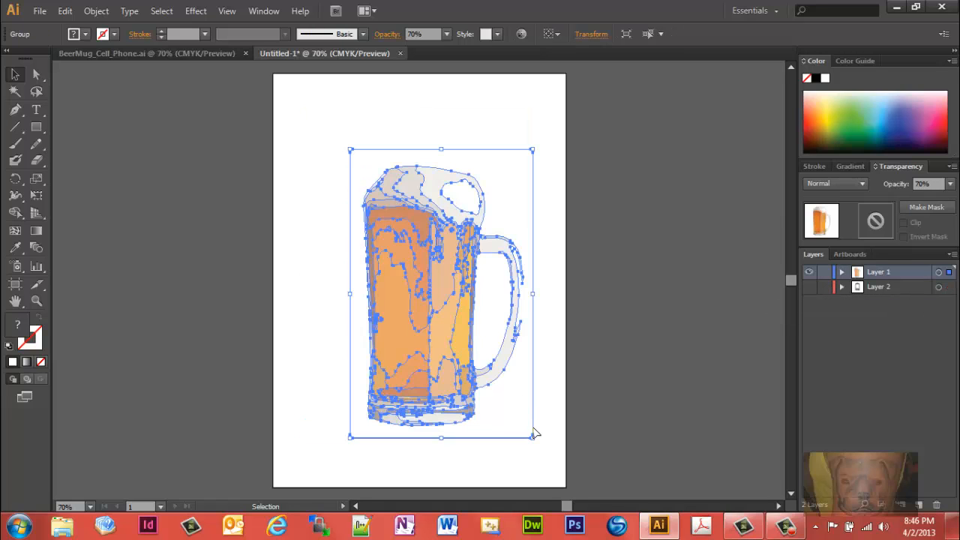
drag(530, 436, 554, 467)
drag(467, 328, 426, 278)
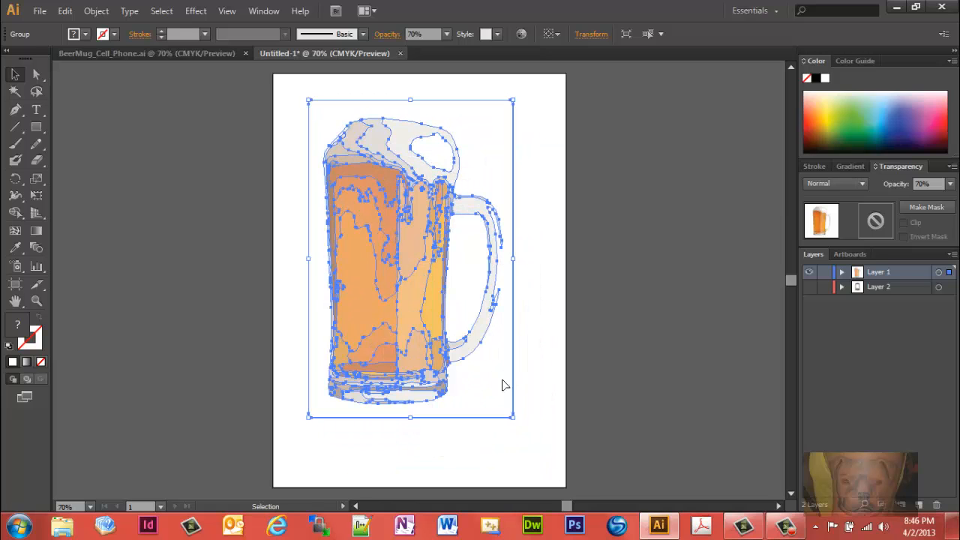
drag(513, 418, 544, 453)
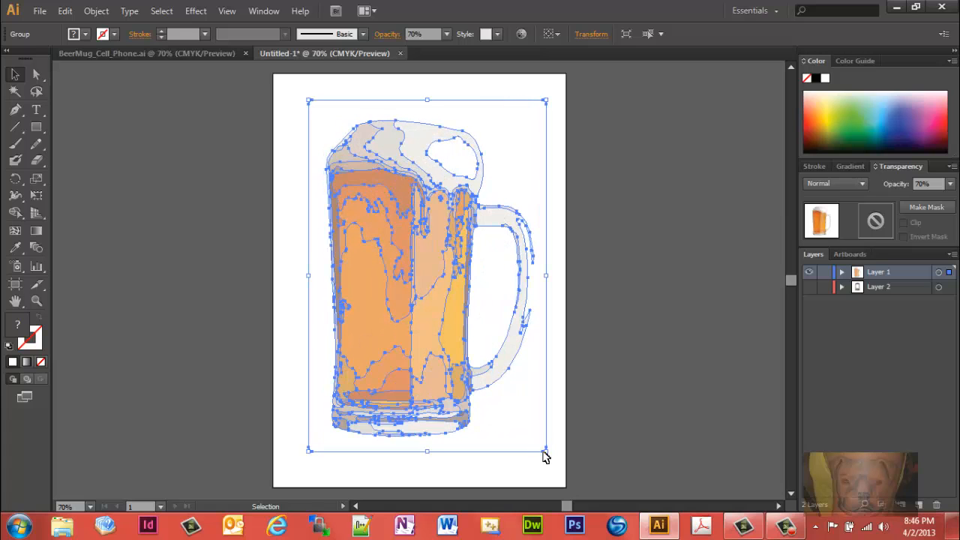
Step: With Layer 2 shown and Layer 1 hidden, scale the smartphone down so it fits within the width of the beer mug
click(809, 287)
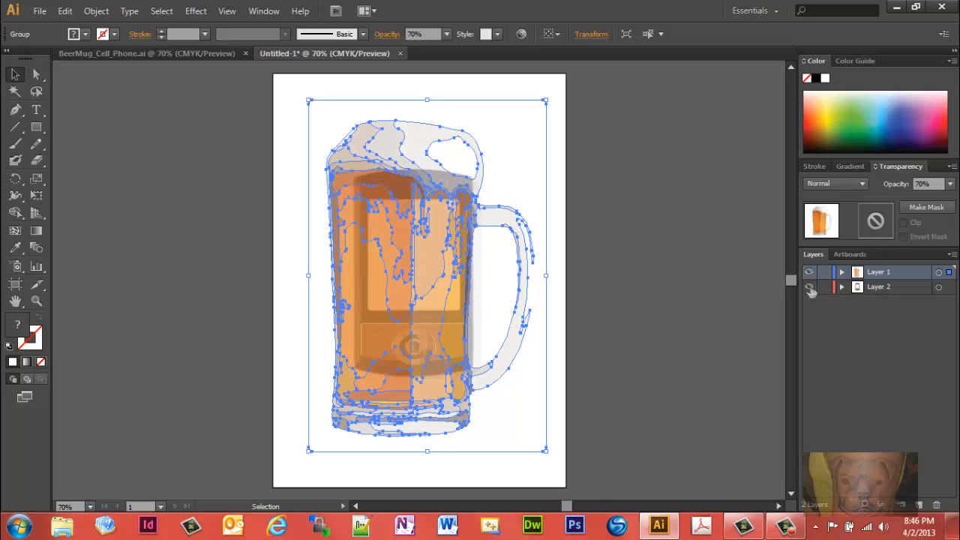
click(881, 287)
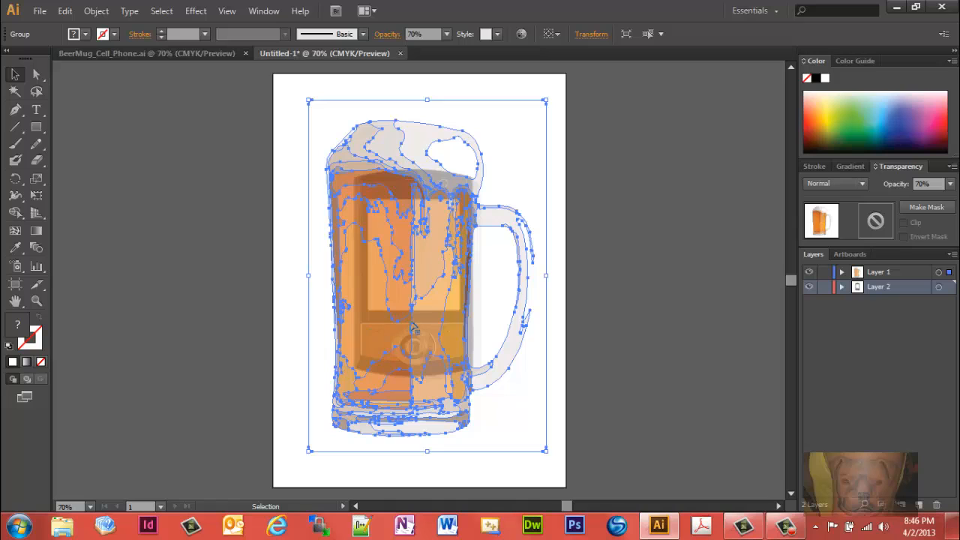
click(345, 466)
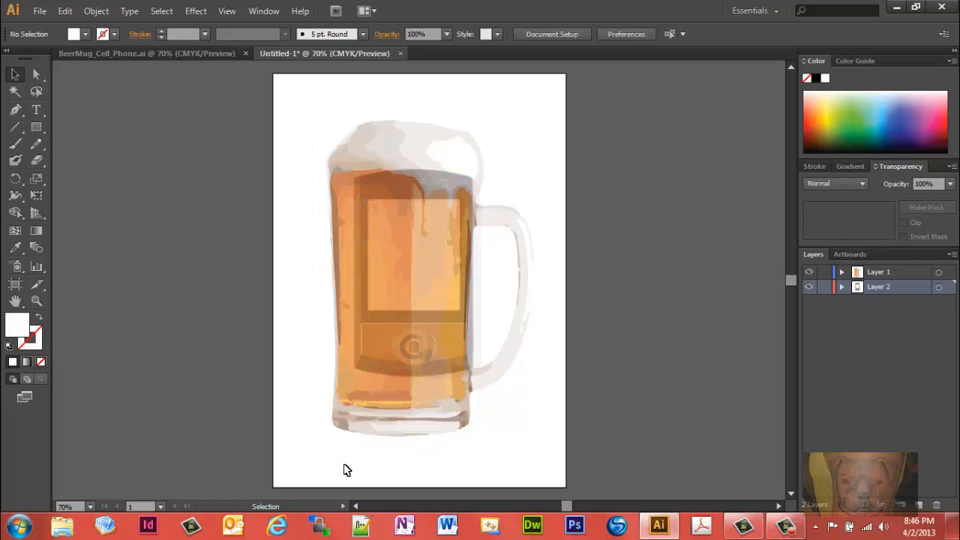
click(443, 323)
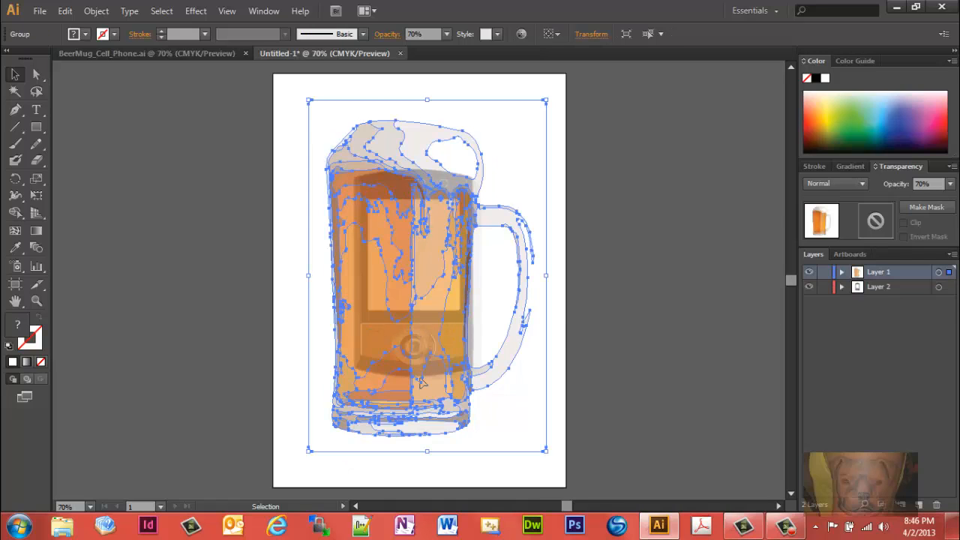
click(858, 289)
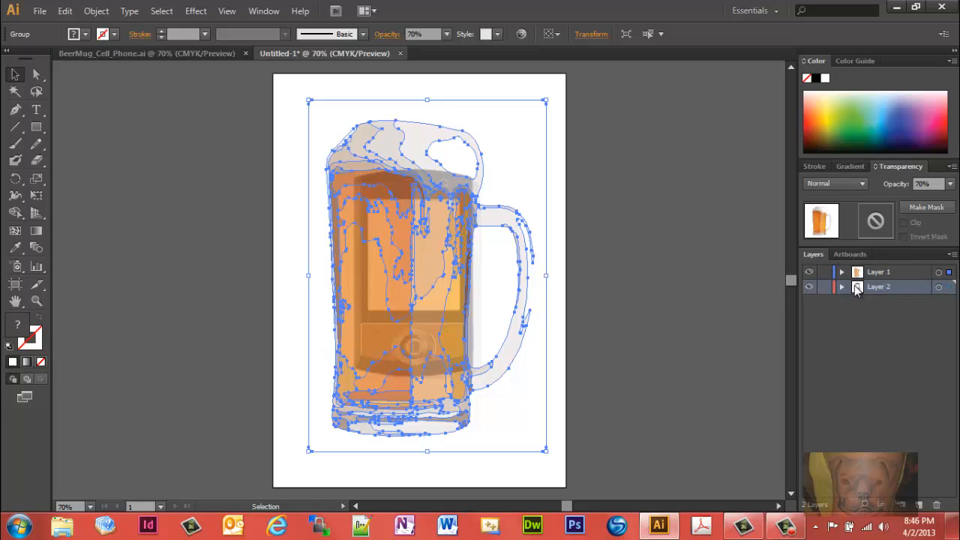
click(809, 271)
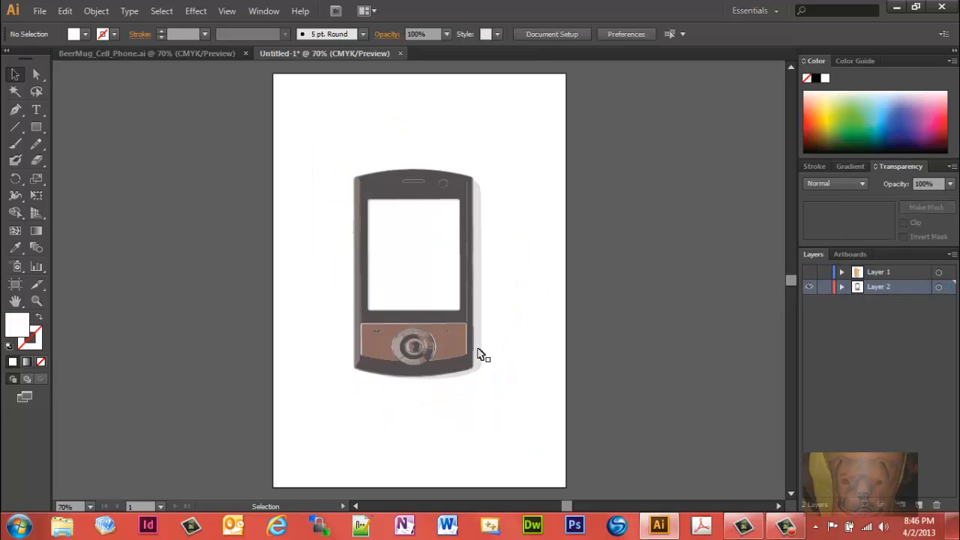
click(449, 332)
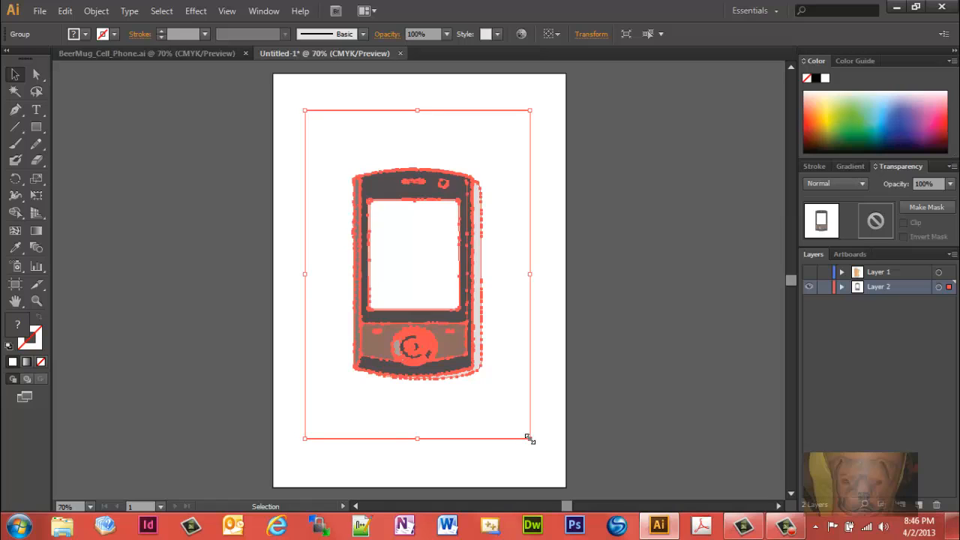
drag(528, 438, 498, 412)
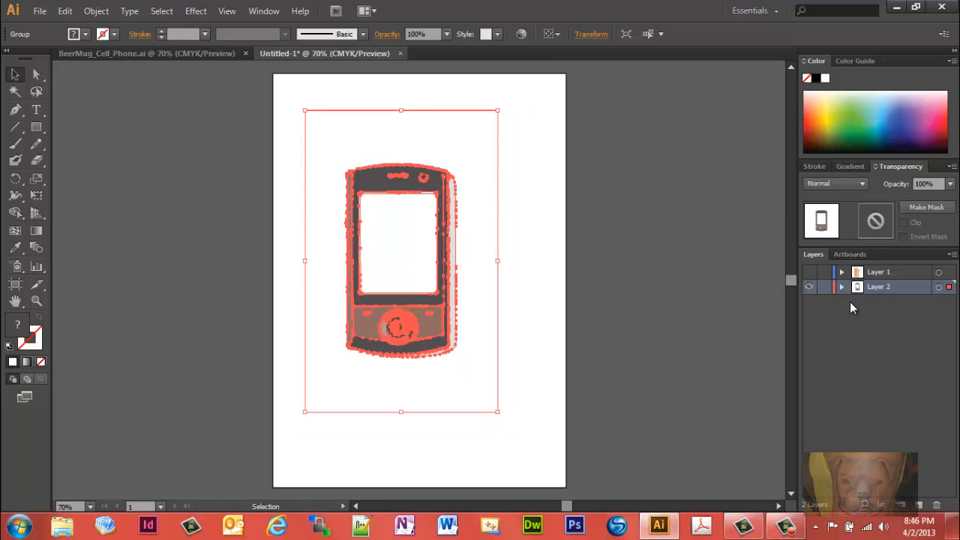
Step: Shift the beer mug down slightly, move the smartphone lower with Layer 1 hidden, and show Layer 1 again
click(809, 271)
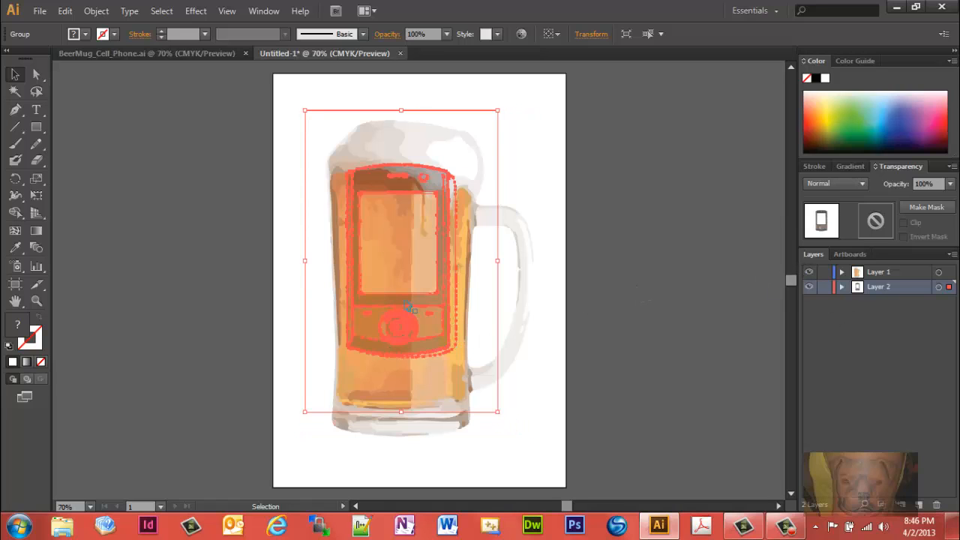
mouse_move(403, 292)
mouse_down()
mouse_move(402, 312)
mouse_move(402, 296)
mouse_up()
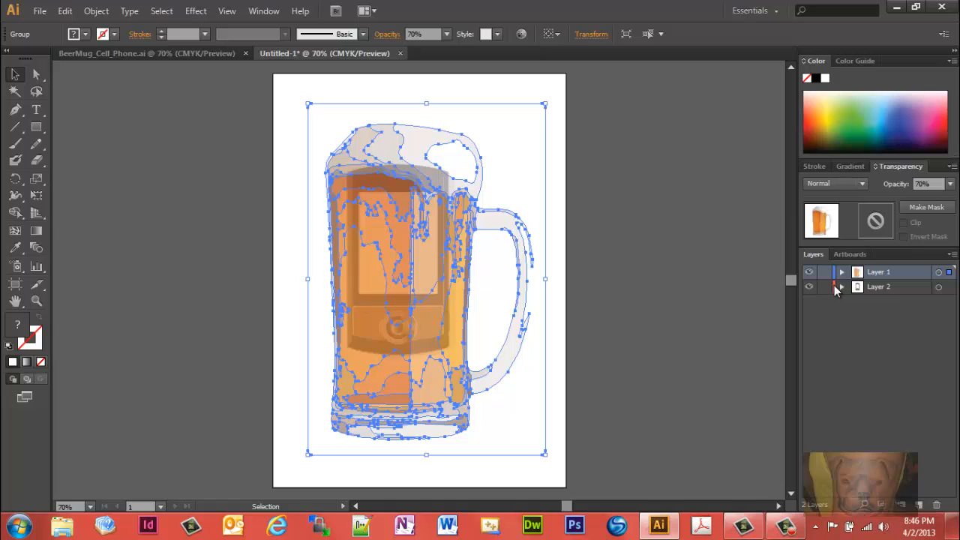
click(809, 271)
click(459, 313)
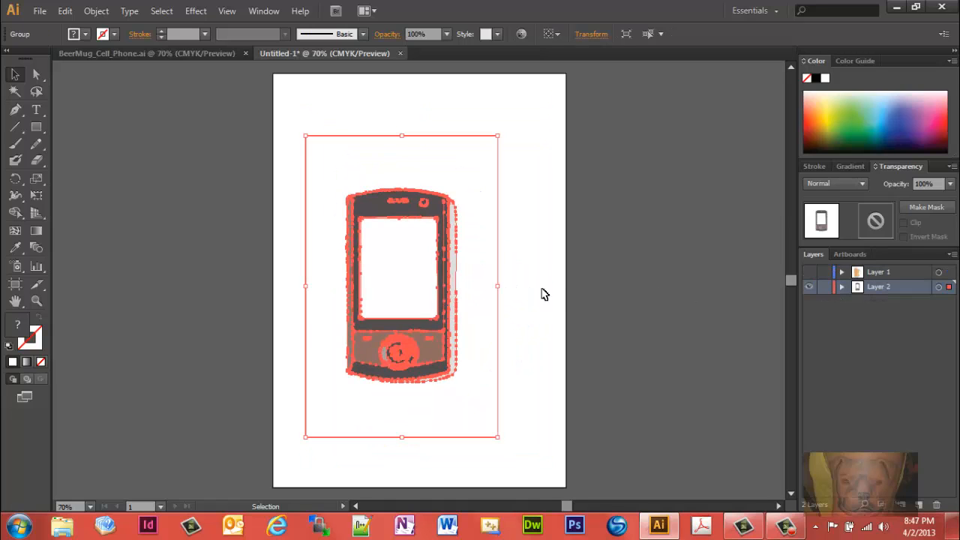
click(808, 273)
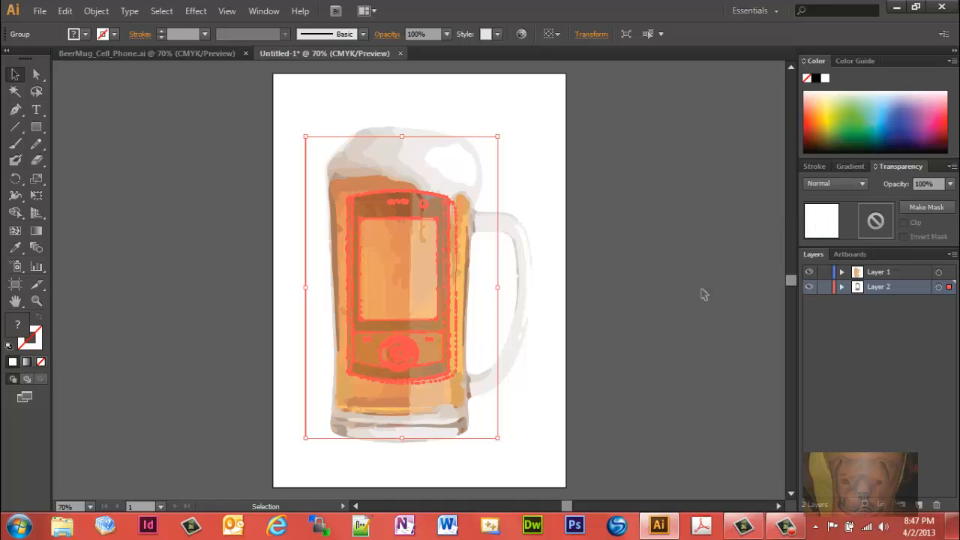
Step: Nudge the smartphone further down and slightly right inside the mug's beer area, and clear the selection
key(Down)
key(Down)
key(Down)
key(Down)
key(Down)
key(Down)
key(Down)
key(Down)
key(Down)
key(Down)
key(Down)
key(Down)
key(Down)
key(Down)
key(Down)
key(Down)
key(Down)
key(Down)
key(Down)
key(Down)
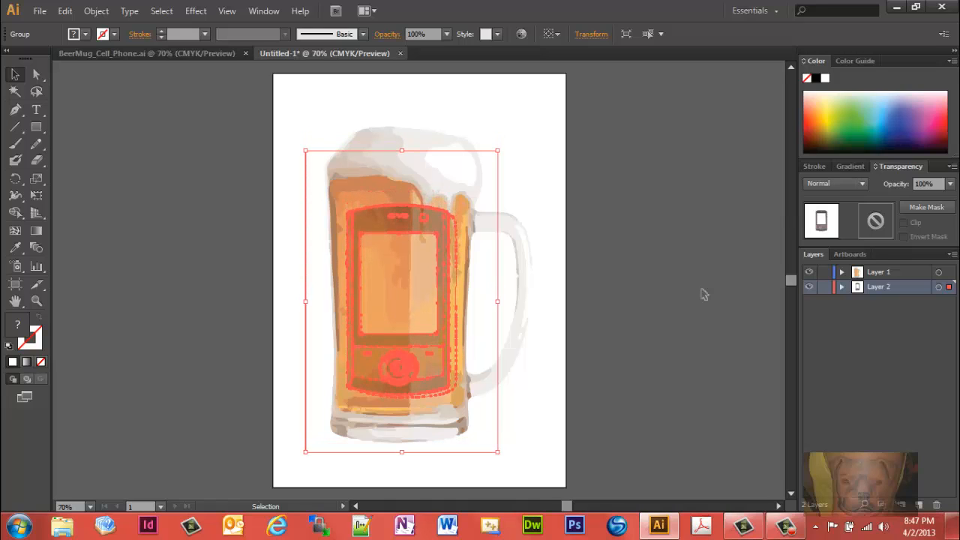
key(Down)
key(Down)
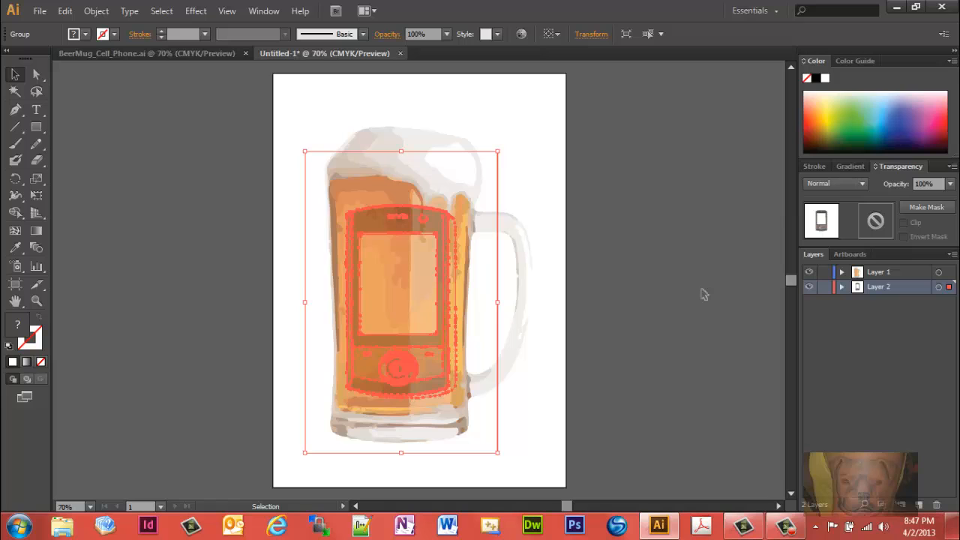
key(Right)
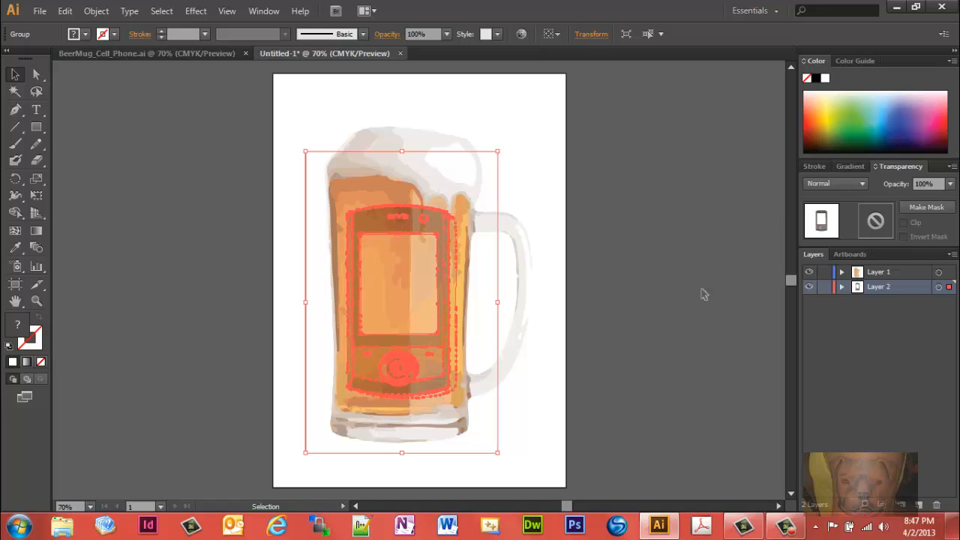
click(505, 127)
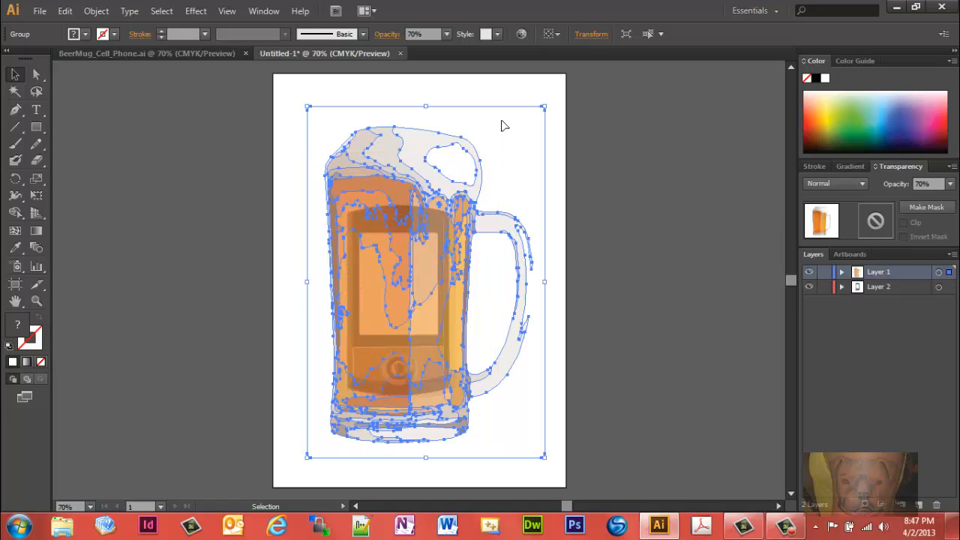
click(539, 101)
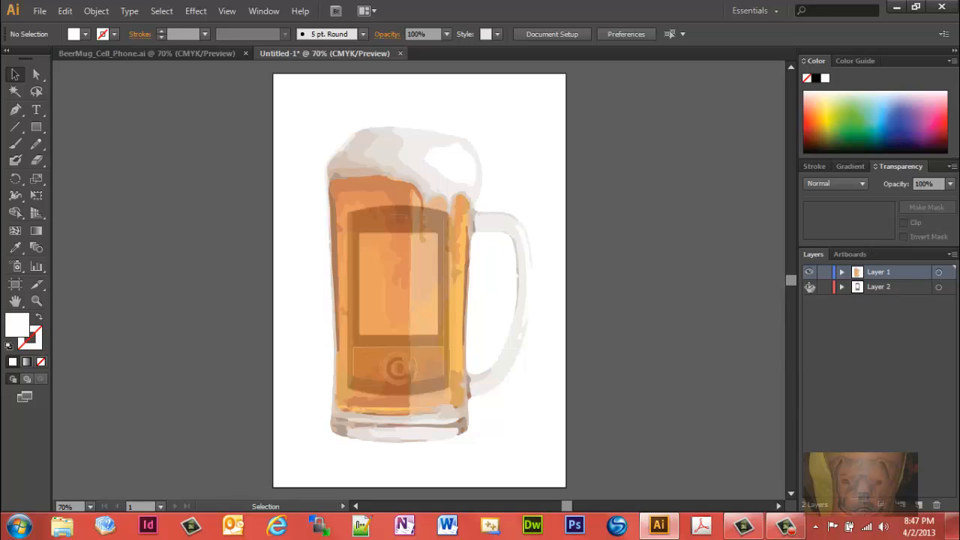
Step: Hide Layer 1 and turn the smartphone's white screen shape on Layer 2 into a text area with the Type tool
click(808, 271)
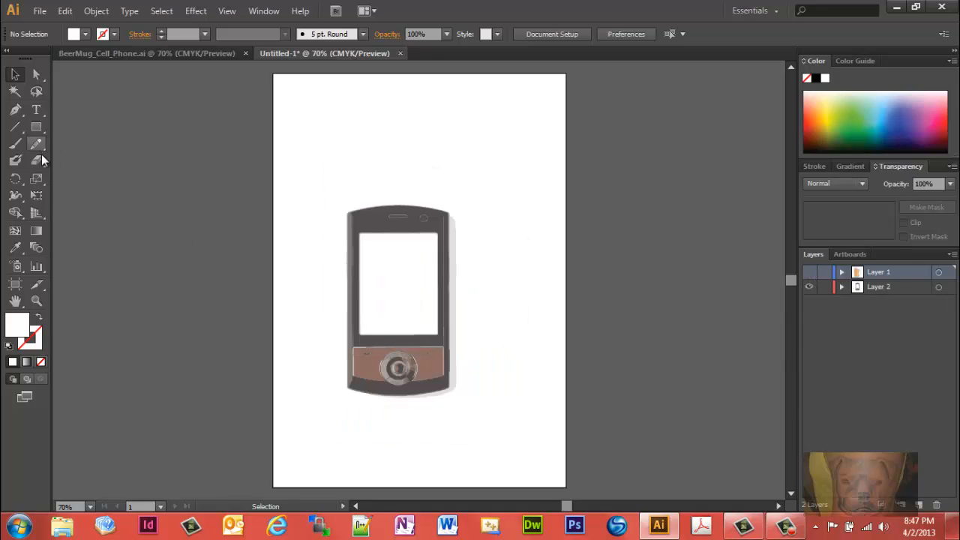
click(41, 115)
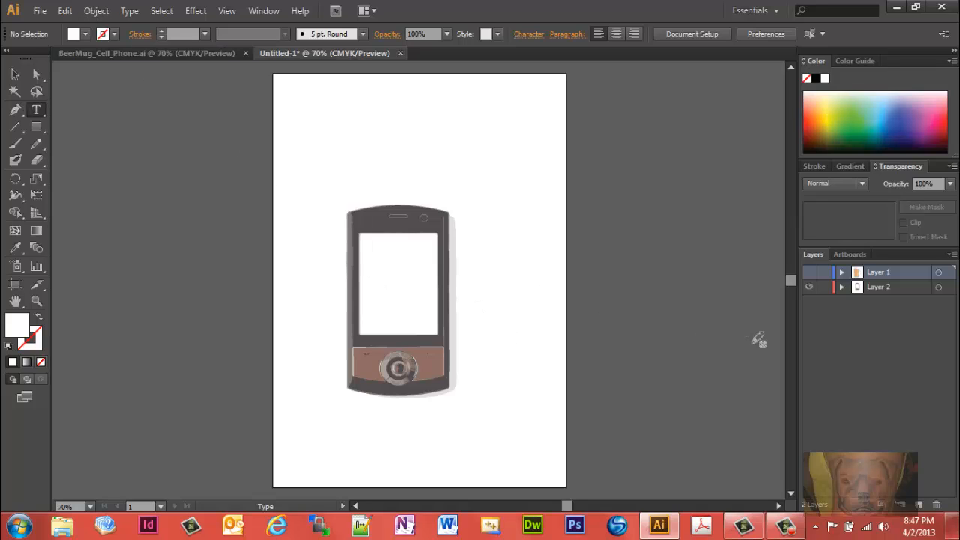
click(868, 286)
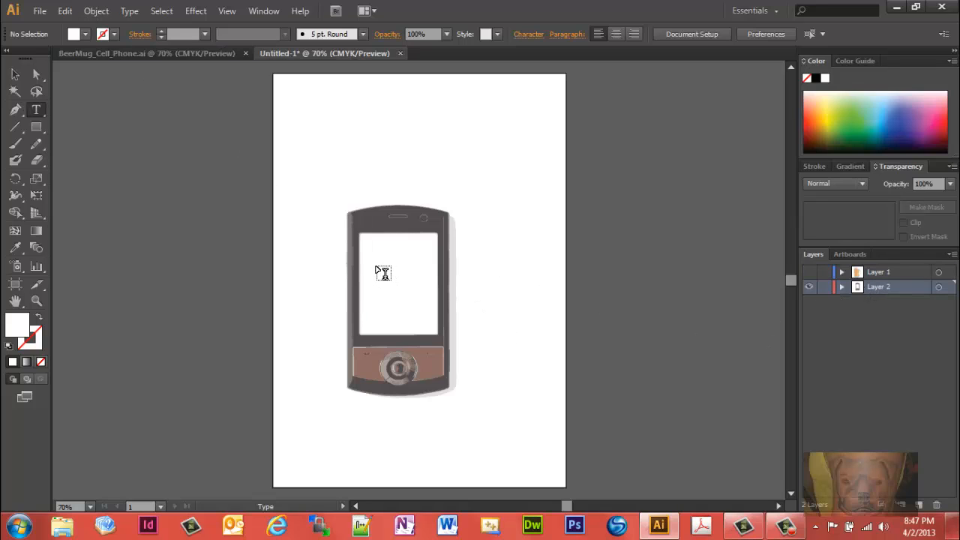
click(367, 242)
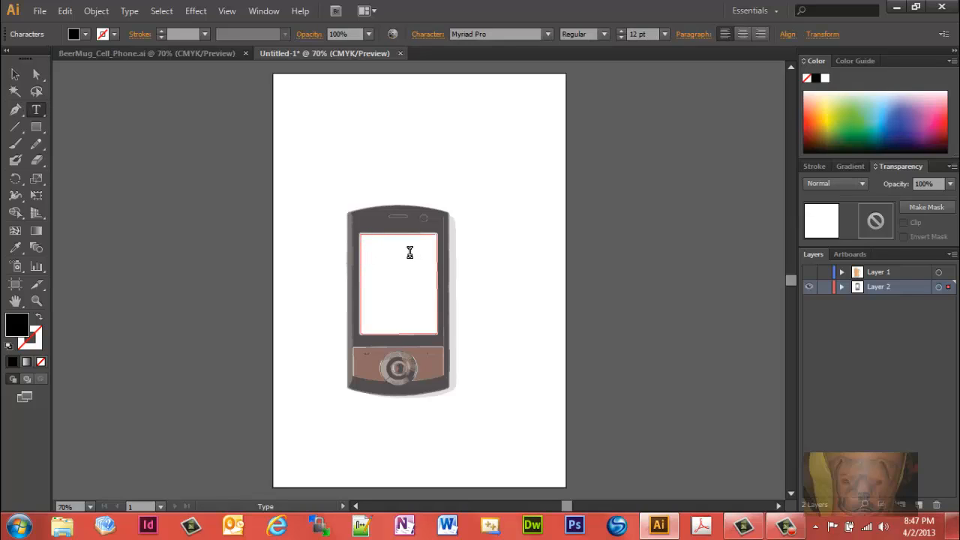
Step: Set the font of the smartphone screen text to Comic Sans MS Regular and its size to 48 pt
click(130, 12)
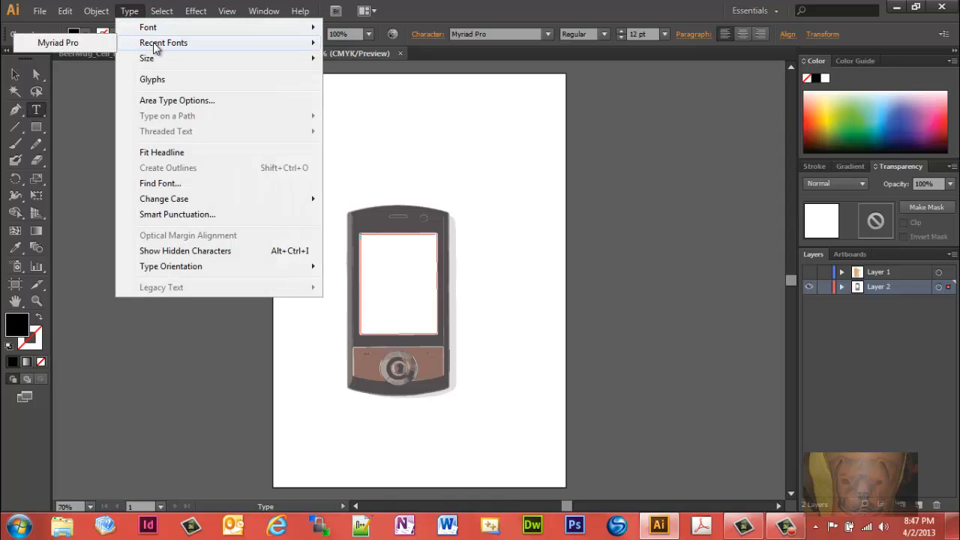
mouse_move(165, 29)
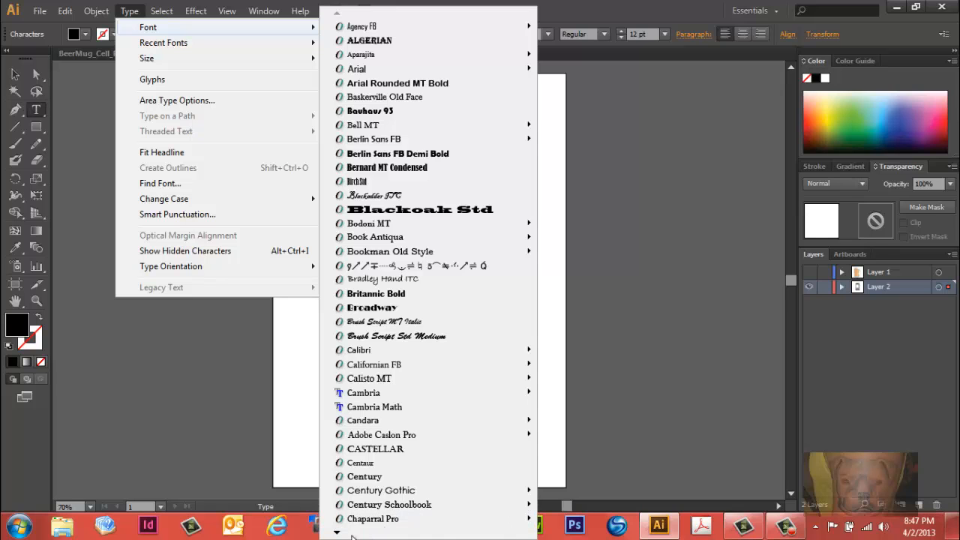
mouse_move(336, 533)
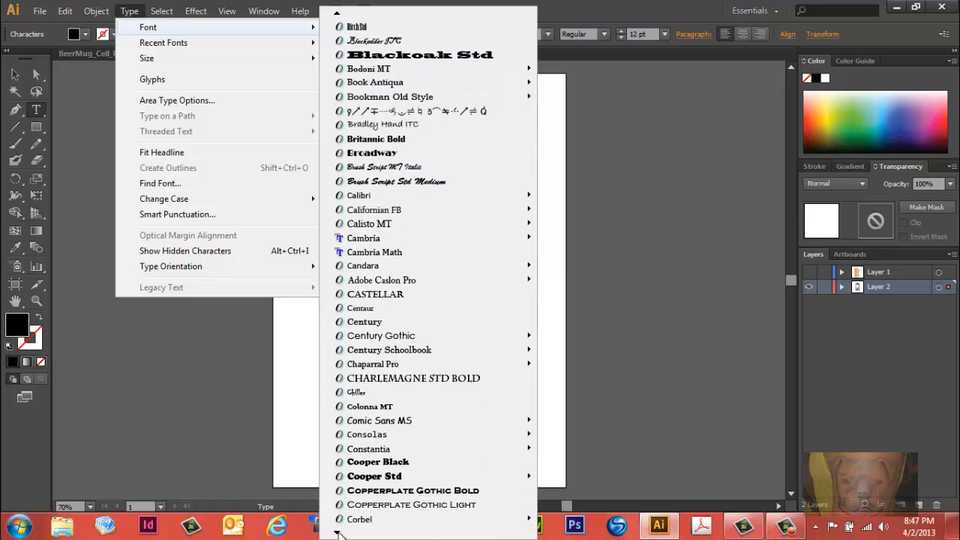
mouse_move(414, 392)
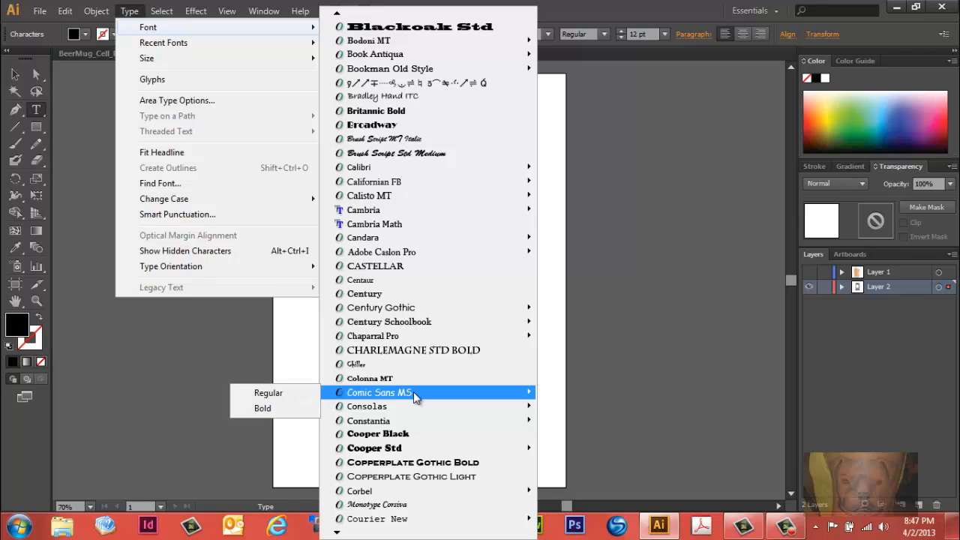
click(268, 393)
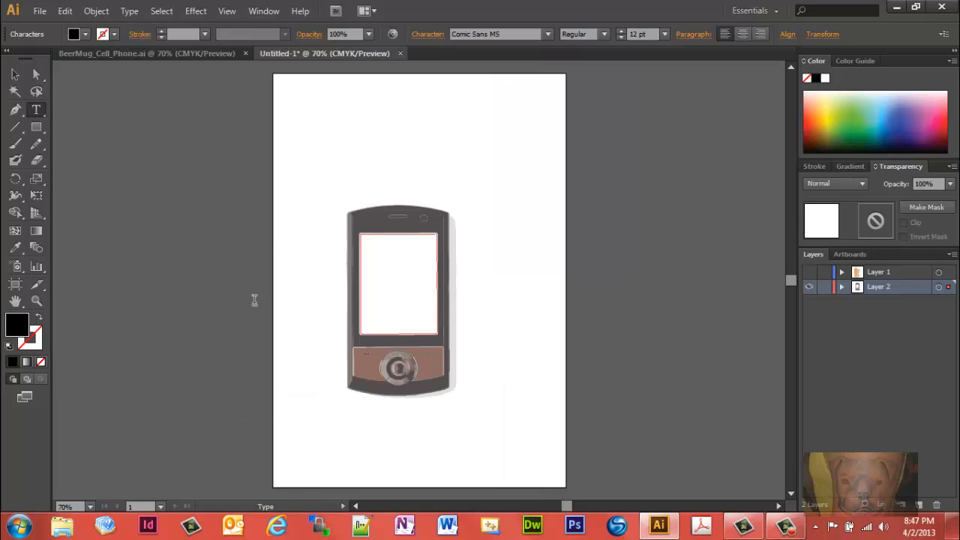
click(130, 11)
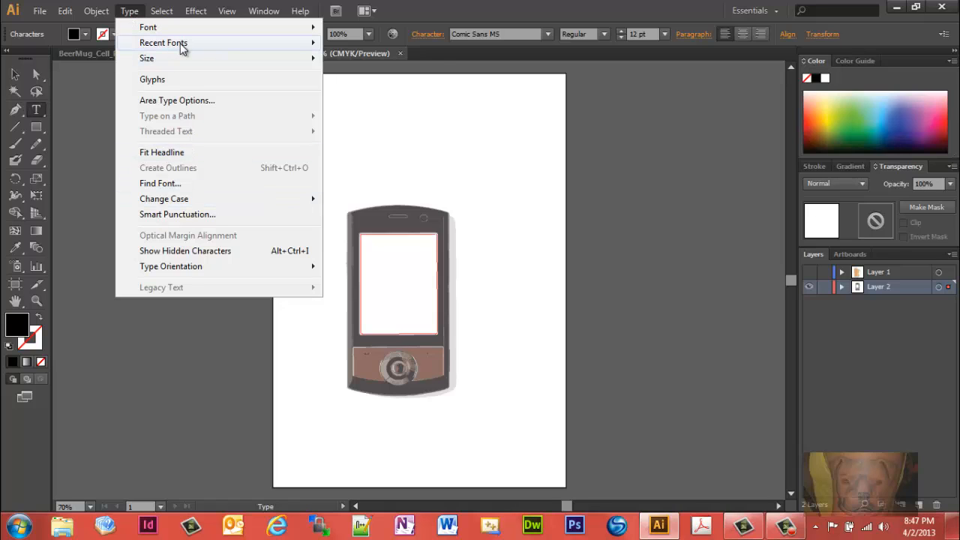
mouse_move(175, 55)
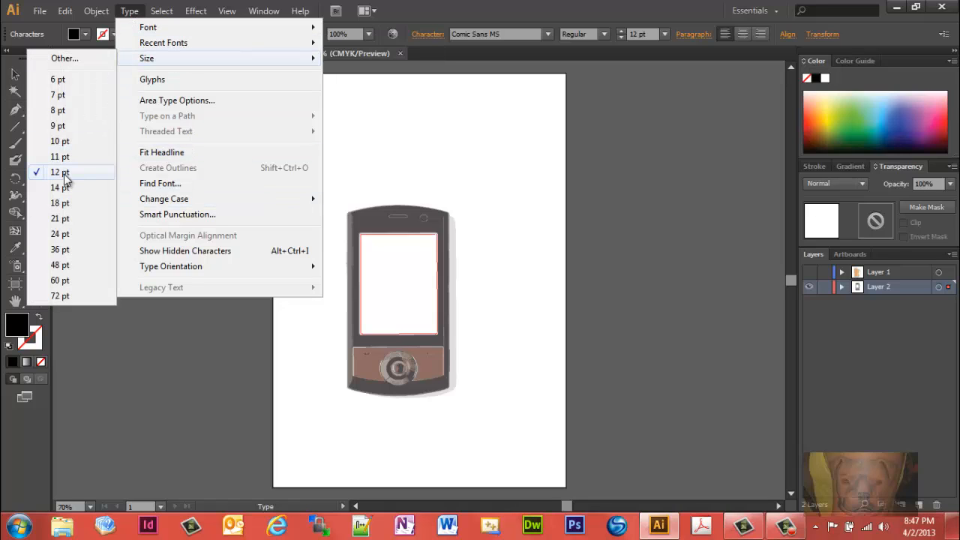
click(64, 266)
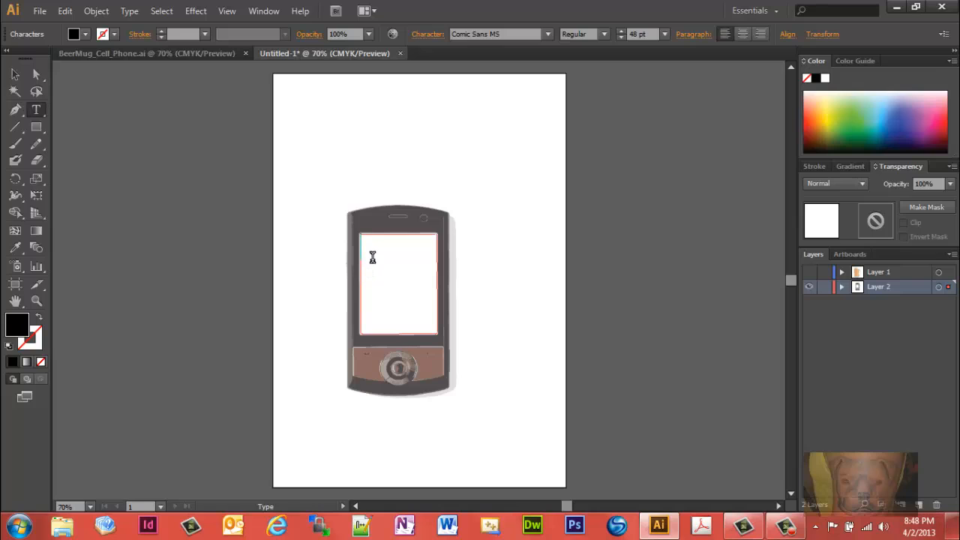
Step: Enter the text LOL on the smartphone screen, centred horizontally and moved down by one blank line
text(LOL)
click(743, 34)
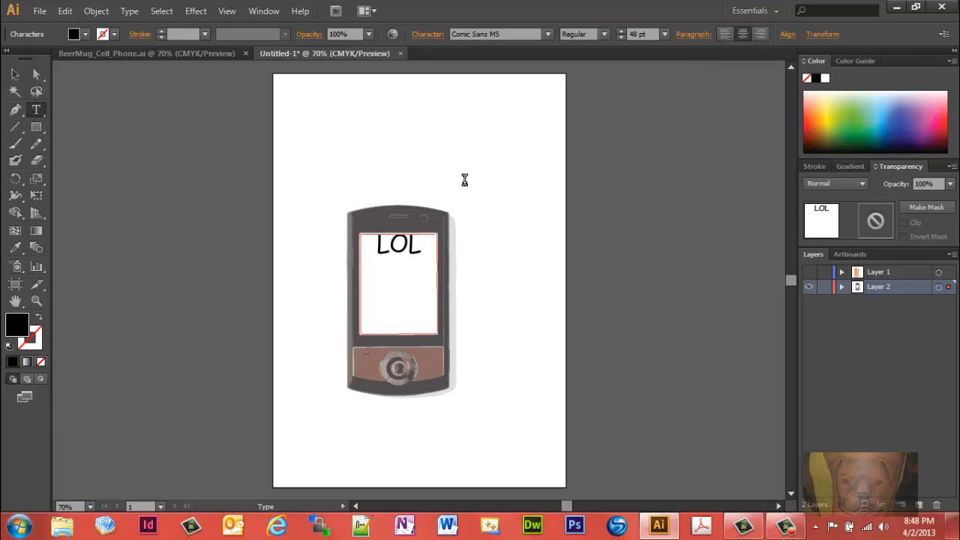
key(Return)
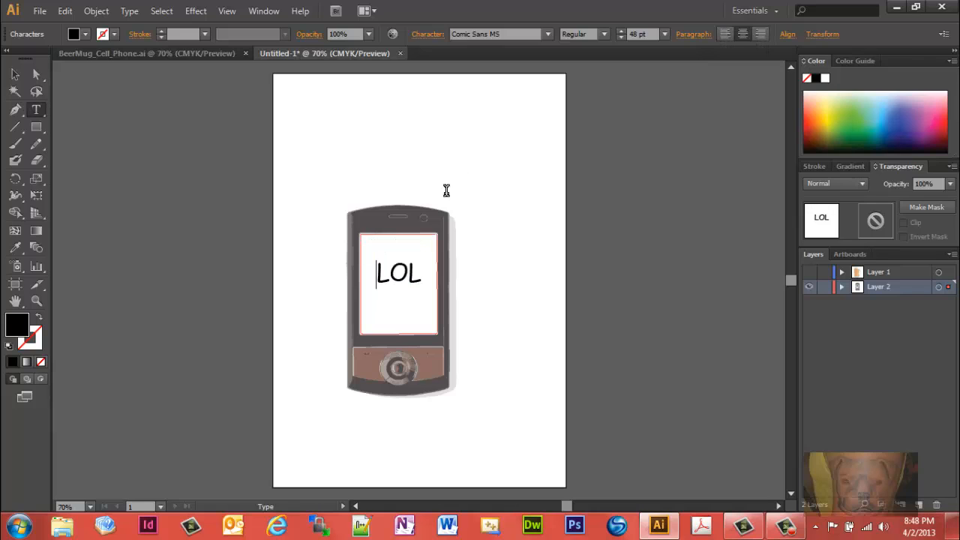
Step: Show Layer 1 again over the smartphone and its text, and deselect everything
click(809, 272)
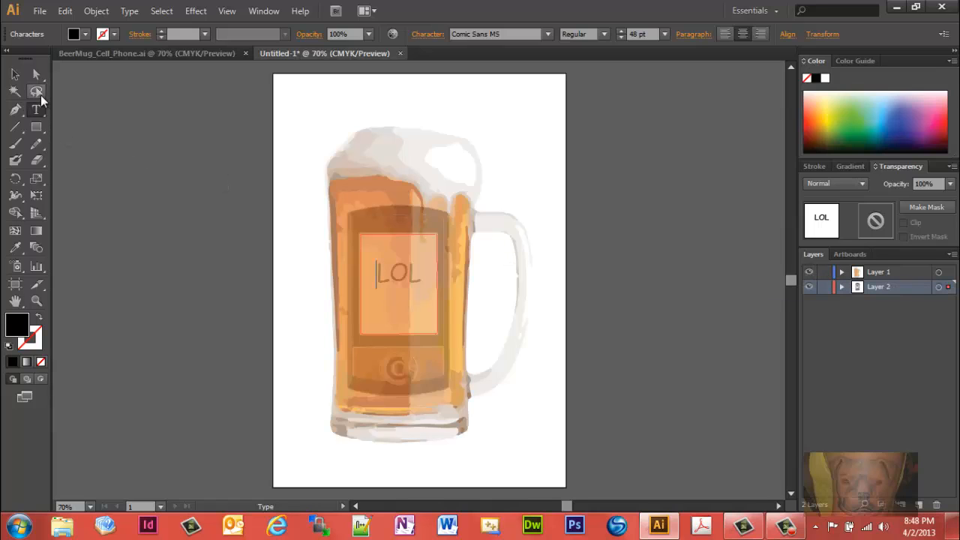
click(15, 75)
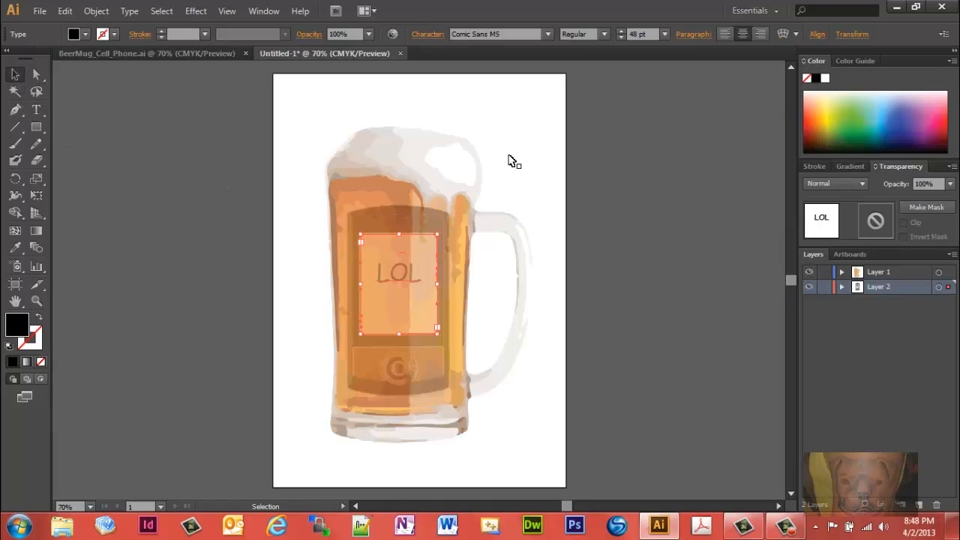
click(534, 124)
click(505, 104)
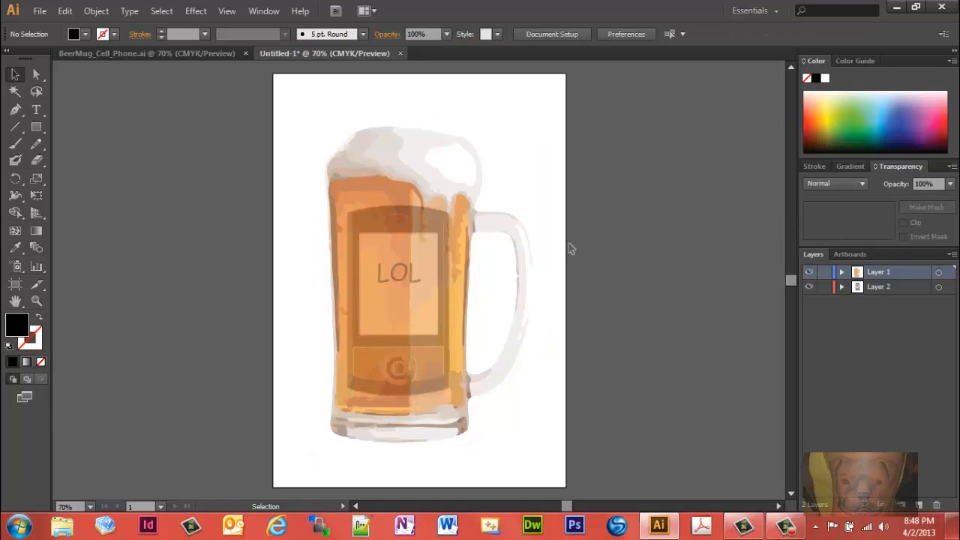
Step: Set the opacity of the beer mug group on Layer 1 to 65% and deselect it
click(433, 180)
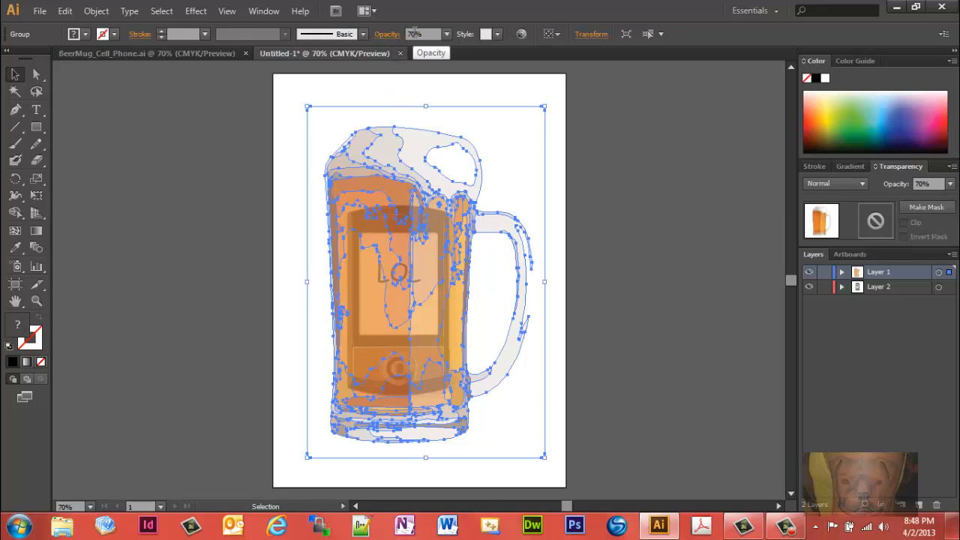
click(414, 34)
text(65)
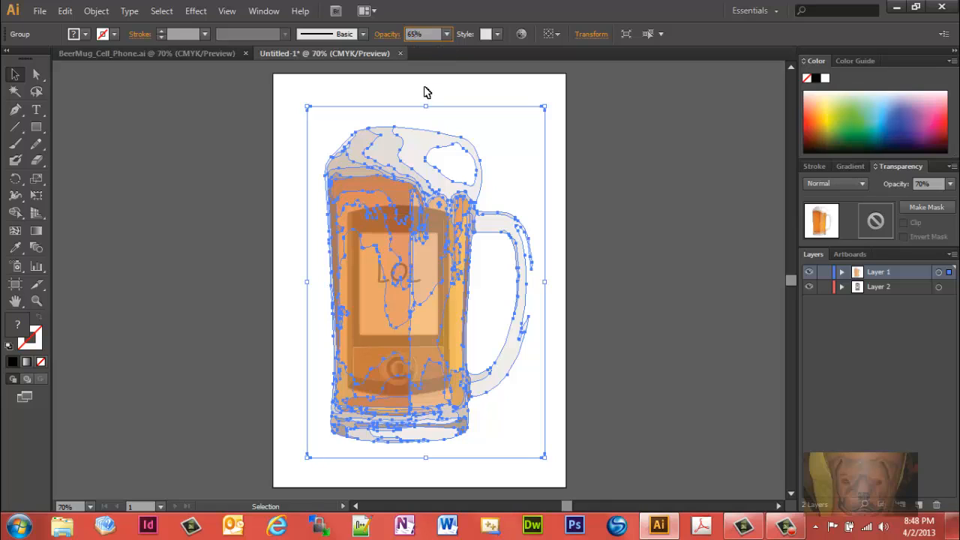
key(Return)
click(436, 100)
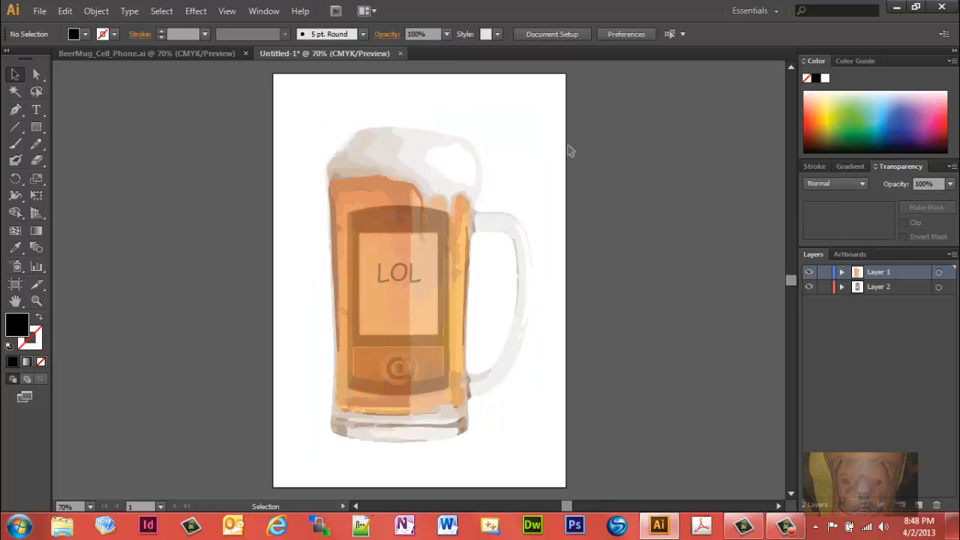
Step: Isolate the beer mug group, darken the handle's fill to light grey D6D2D0, and return to the full artwork
click(528, 288)
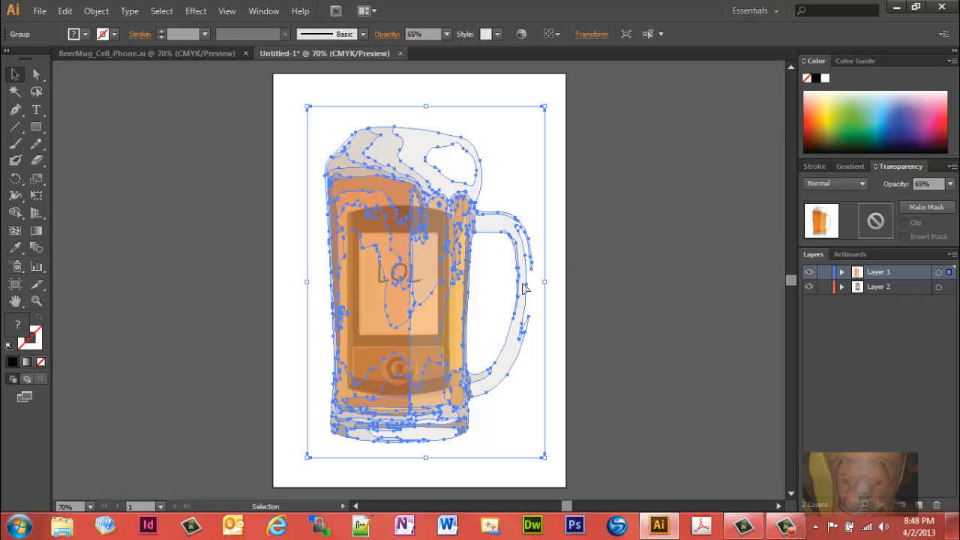
double_click(525, 288)
click(523, 290)
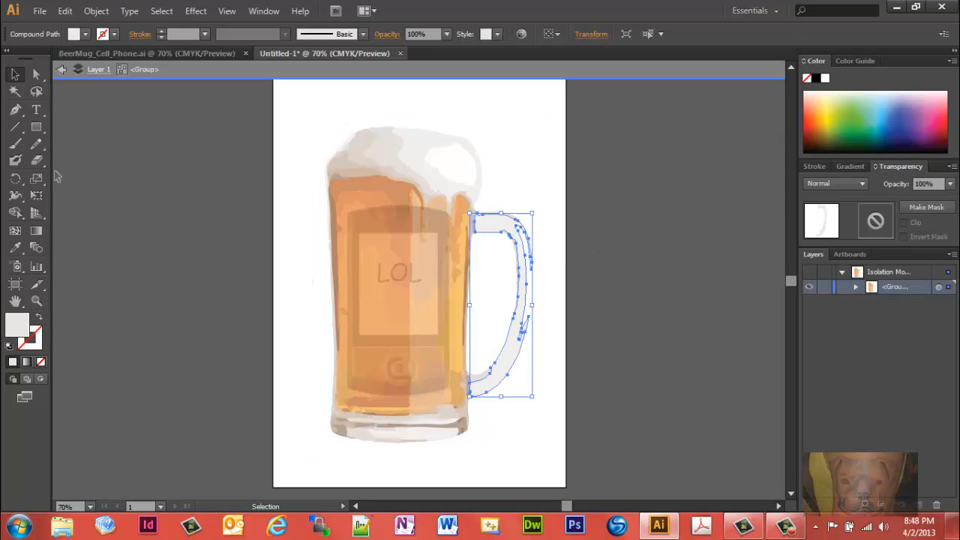
double_click(22, 326)
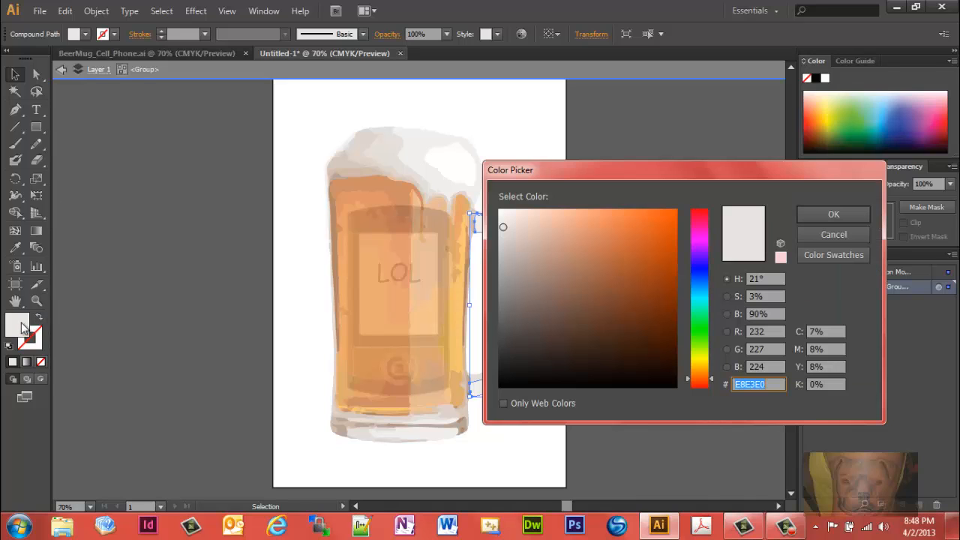
click(505, 235)
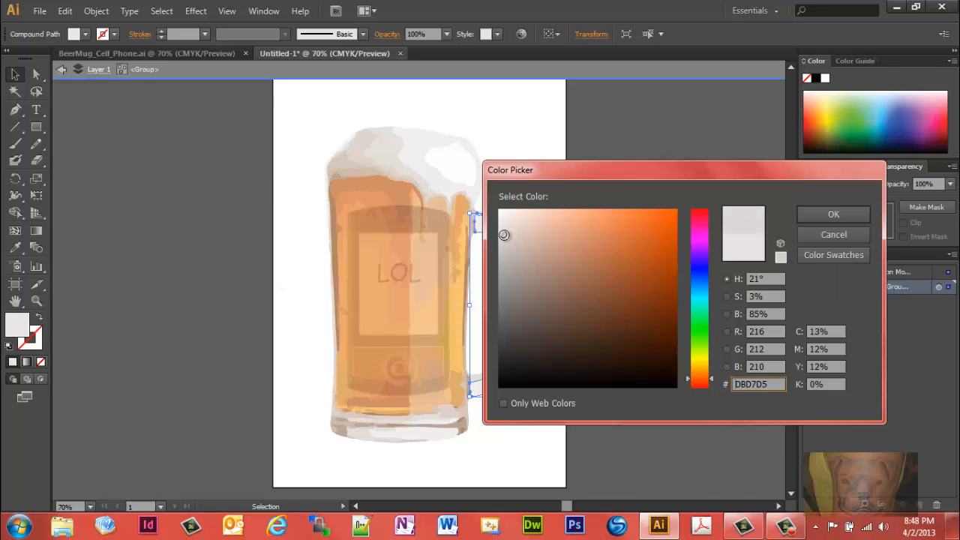
drag(504, 235, 503, 238)
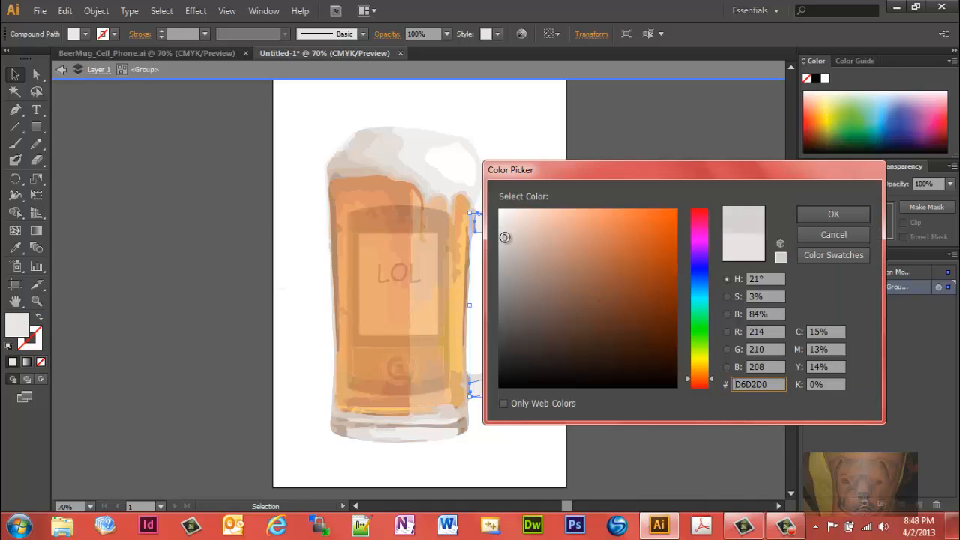
click(833, 215)
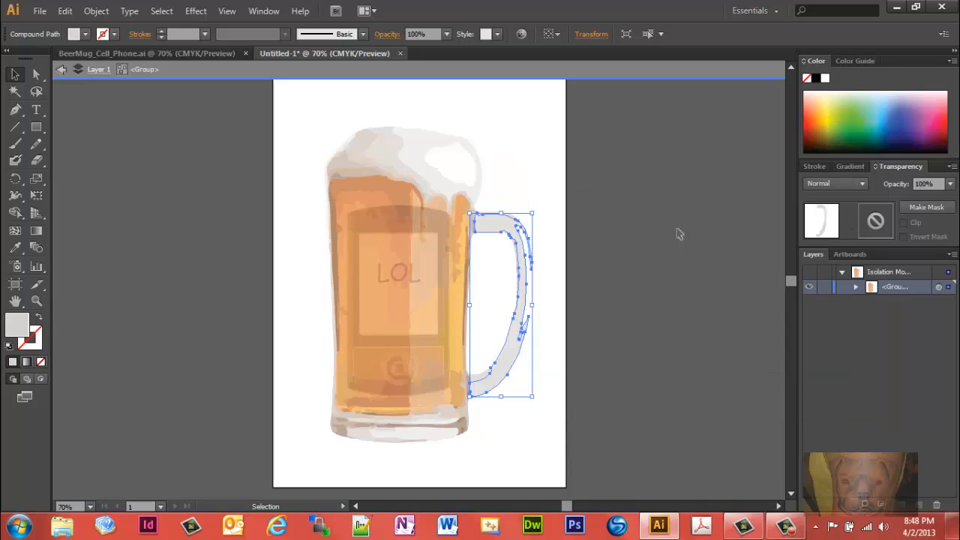
click(293, 135)
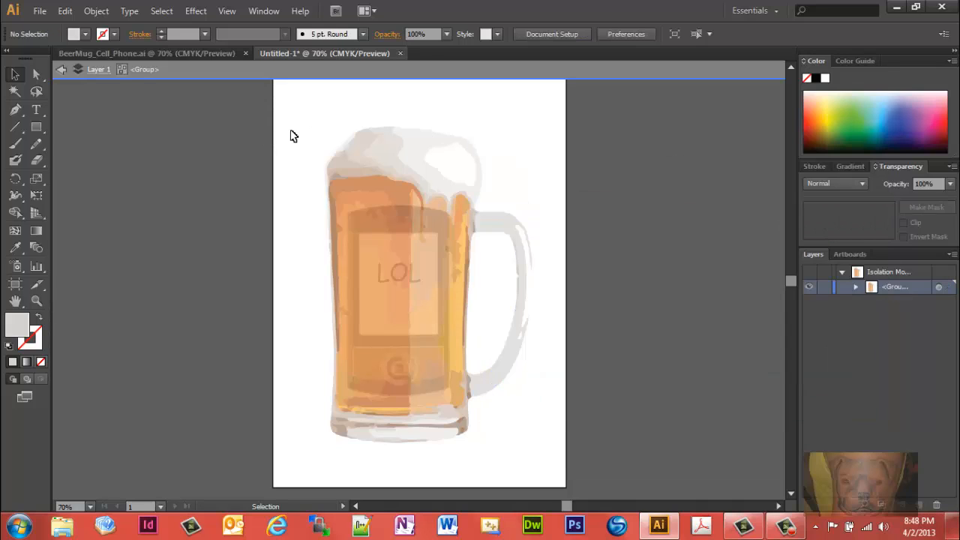
double_click(277, 179)
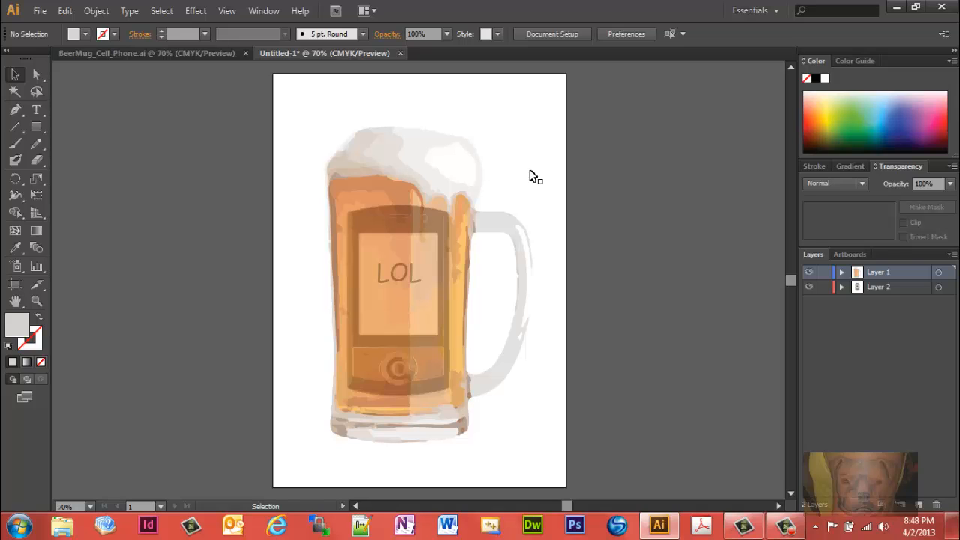
Step: Isolate the beer mug group and select individual foam shapes at its upper edge to examine them, then deselect
click(377, 153)
double_click(424, 153)
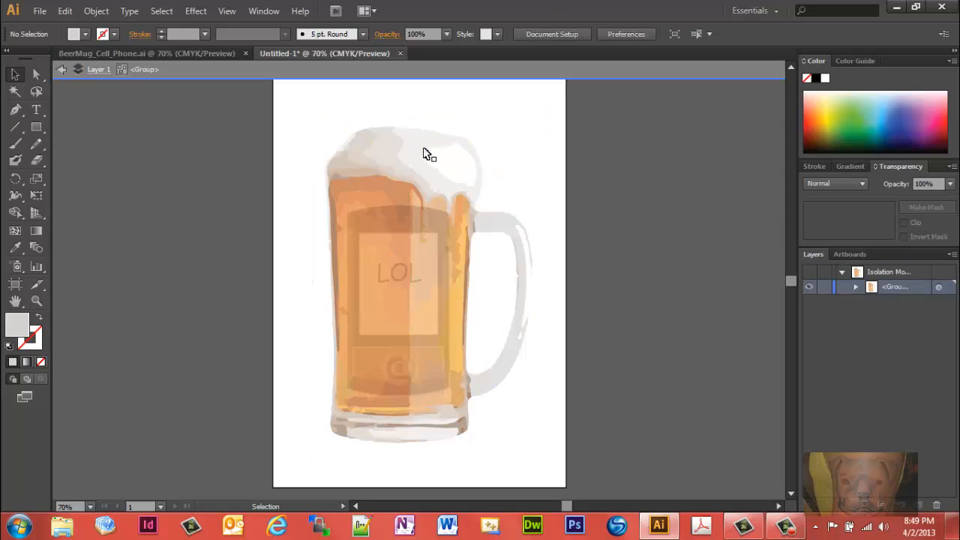
click(359, 153)
click(340, 169)
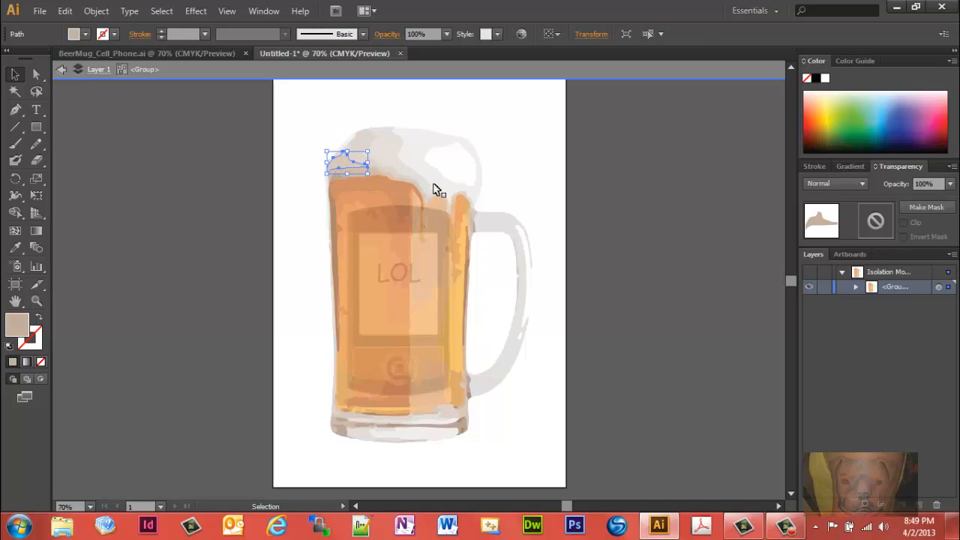
click(600, 192)
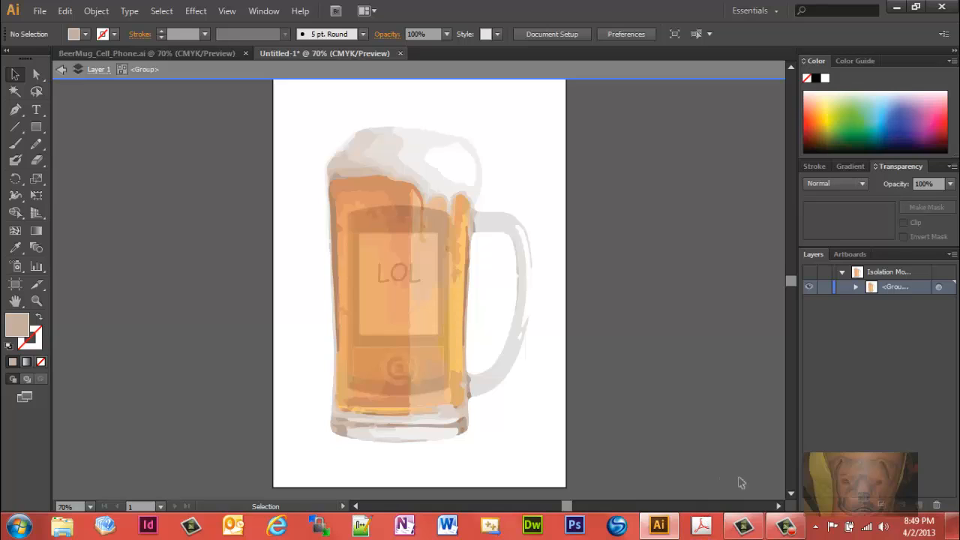